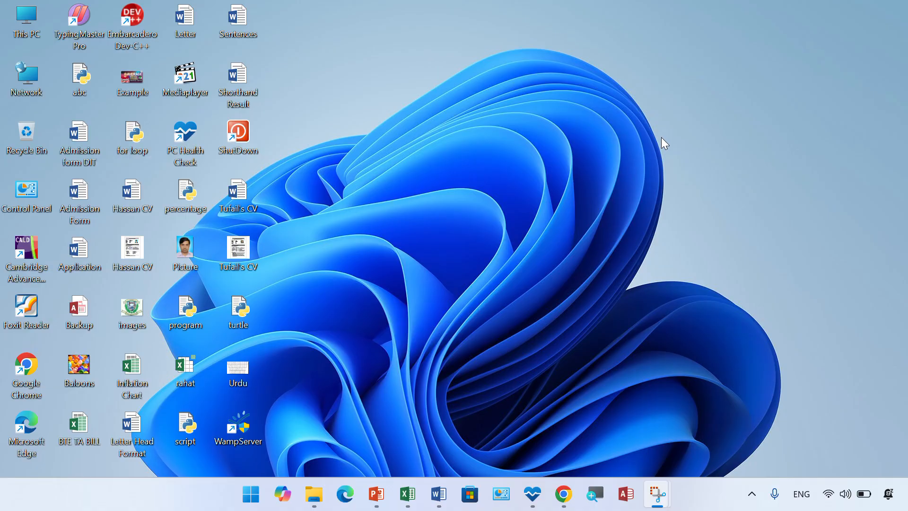
# - Switch to the Employees Data workbook in Excel and calculate the average salary of F2:F16 in cell K7 with AVERAGE
pyautogui.click(407, 493)
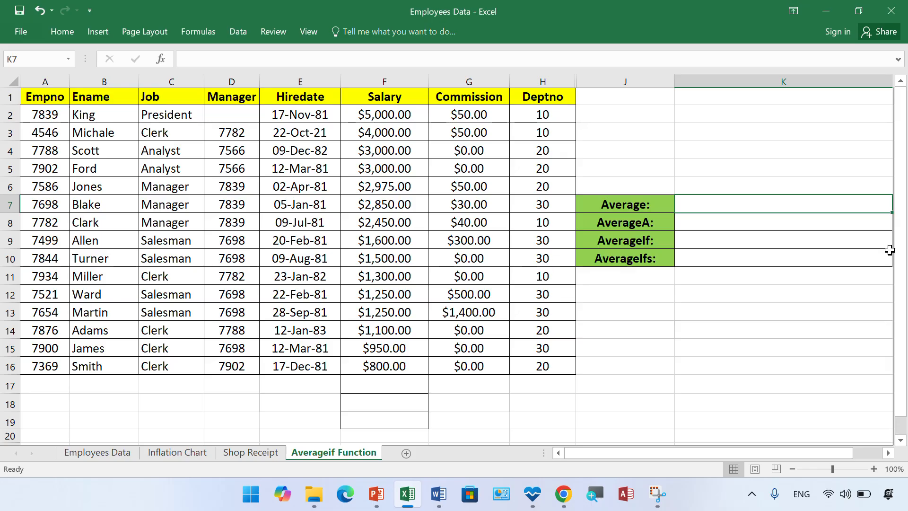
pyautogui.doubleClick(785, 212)
pyautogui.write('=aver')
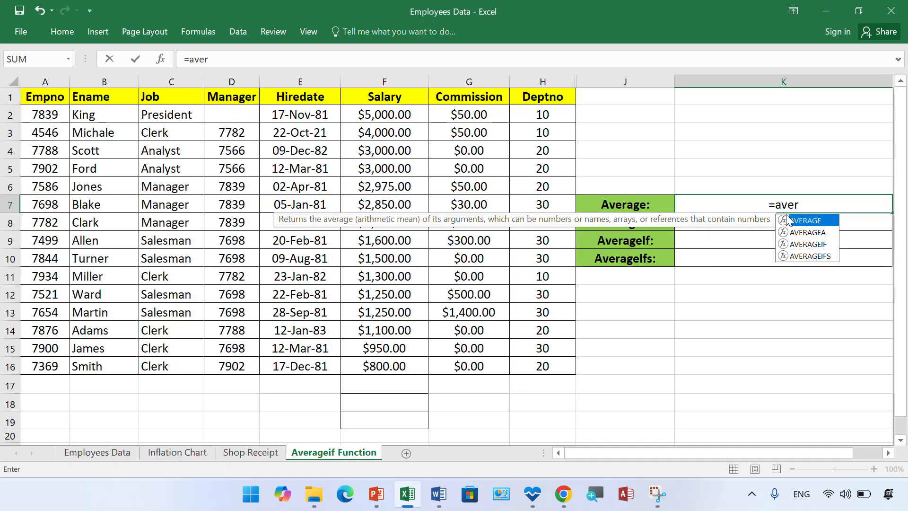
pyautogui.doubleClick(806, 220)
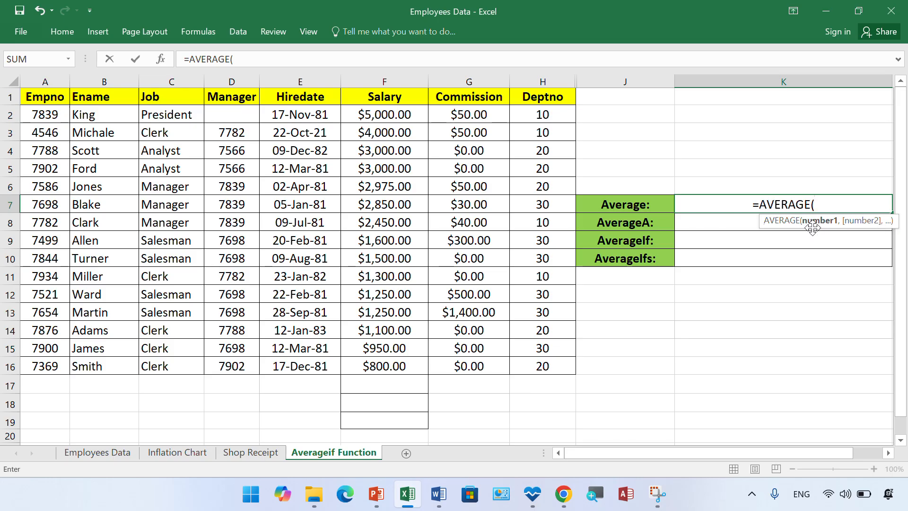
pyautogui.moveTo(409, 113); pyautogui.dragTo(405, 367)
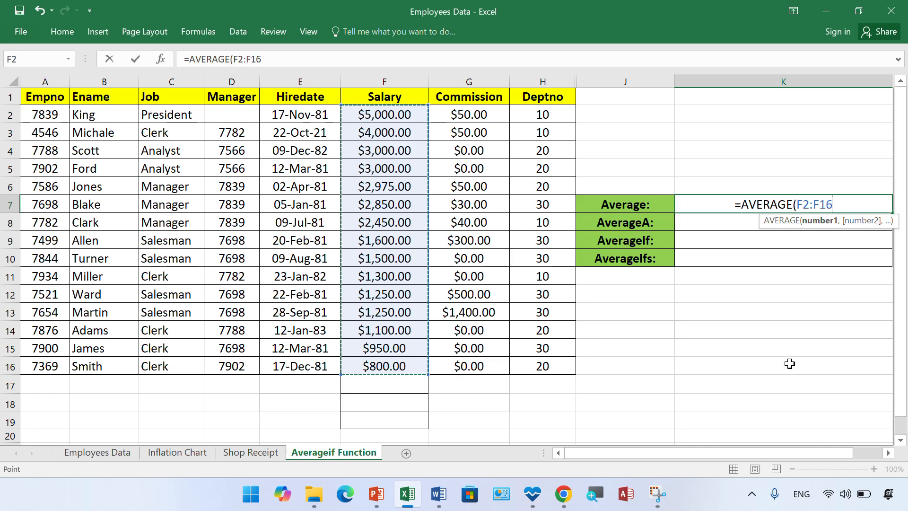
pyautogui.write(')')
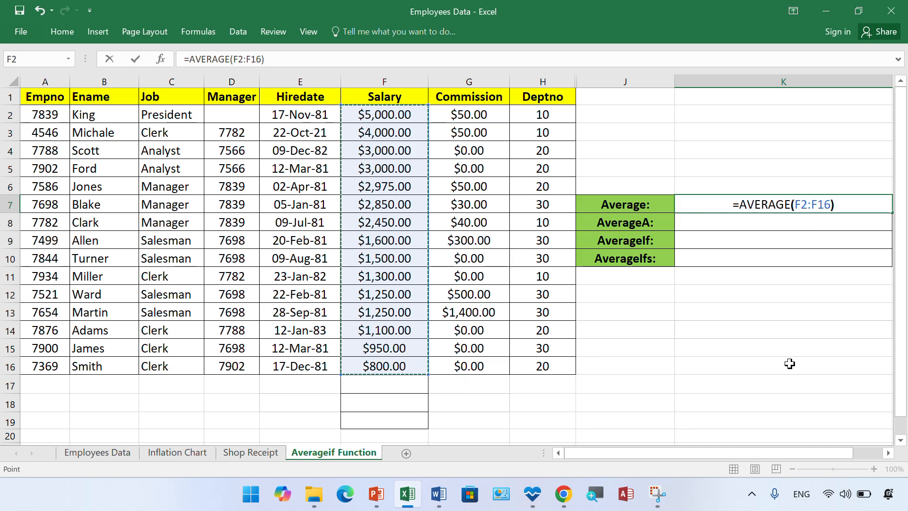
pyautogui.press('Return')
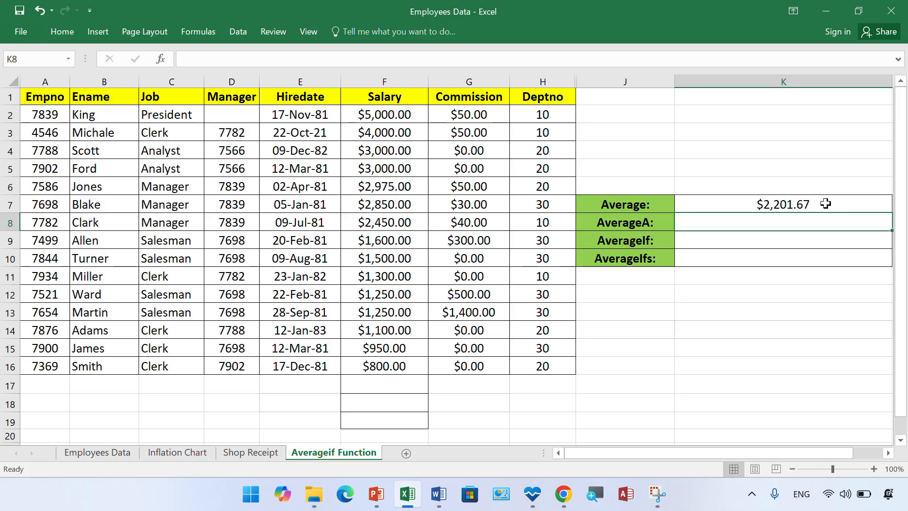
# - Compare the salaries in F2:F16 with the average in K7, and clear cell K7
pyautogui.moveTo(377, 114); pyautogui.dragTo(401, 361)
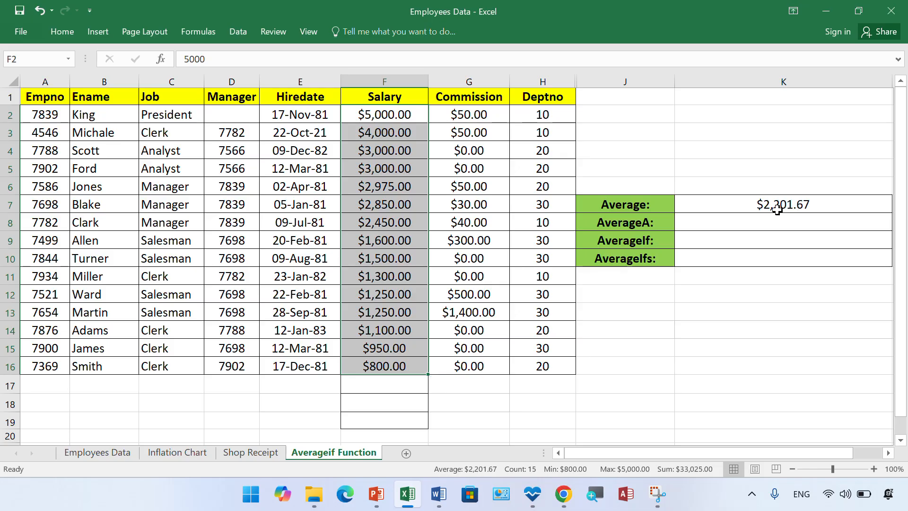
pyautogui.click(800, 204)
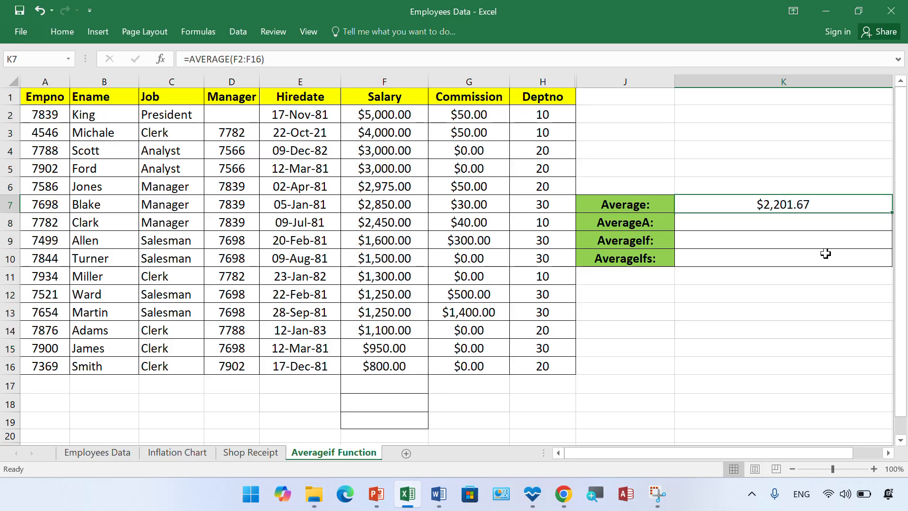
pyautogui.press('Delete')
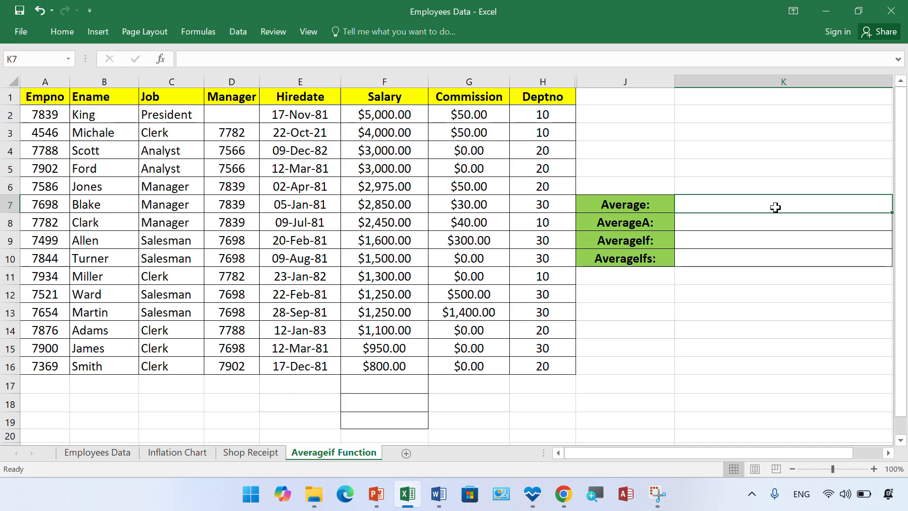
# - Enter the text Sunday in F17 and the logical value TRUE in F18, below the salaries
pyautogui.doubleClick(397, 385)
pyautogui.write('Sunday')
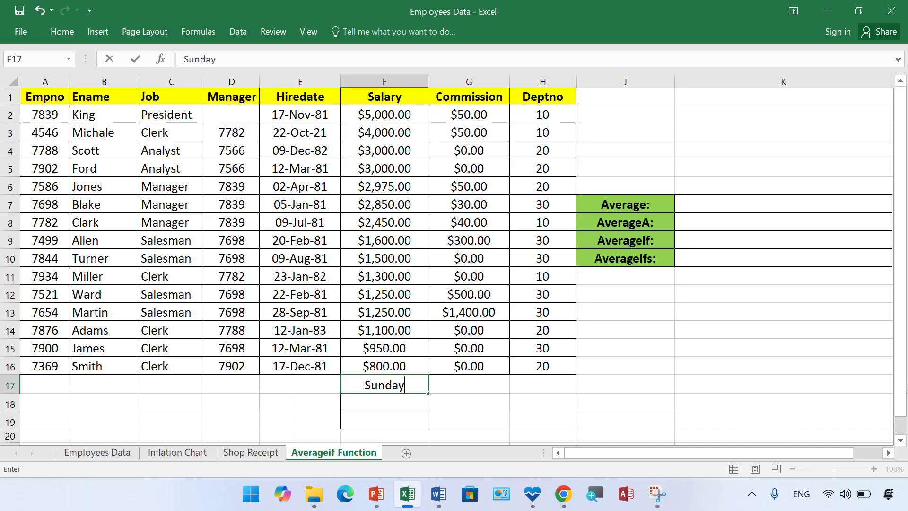
pyautogui.press('Return')
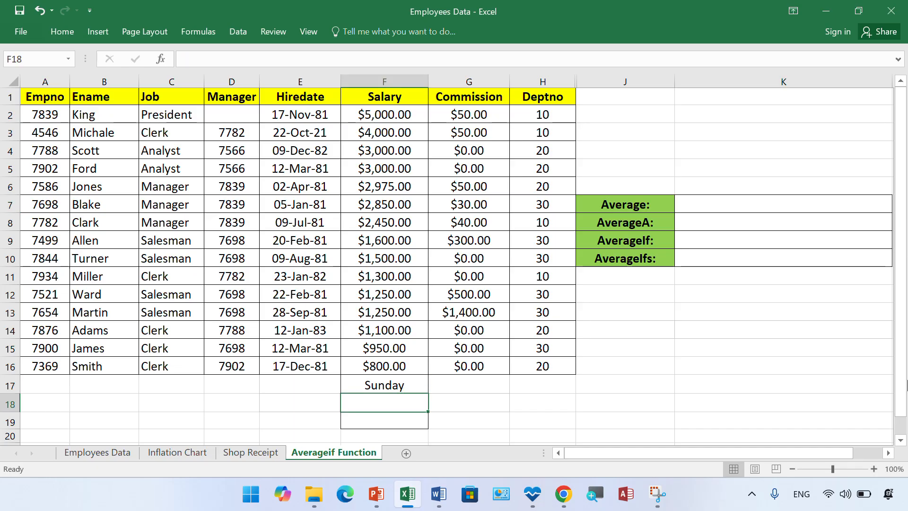
pyautogui.press('F2')
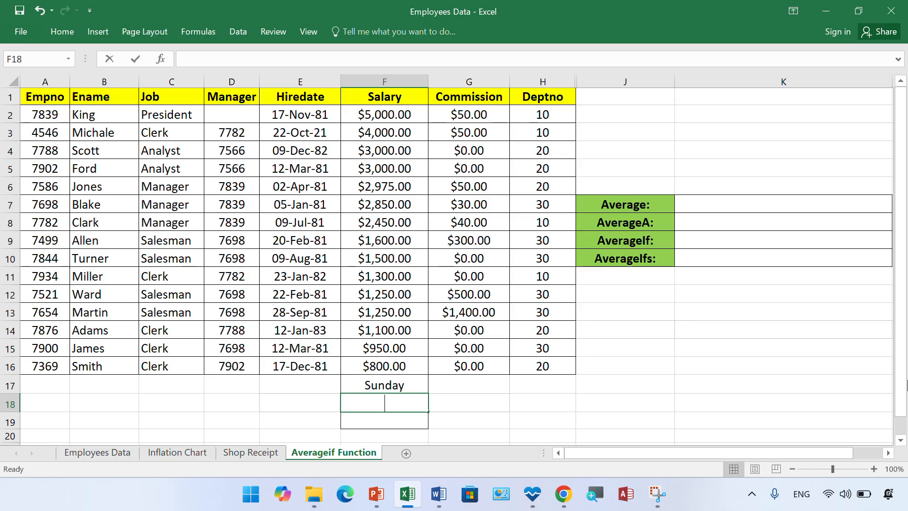
pyautogui.write('TRUE')
pyautogui.press('Return')
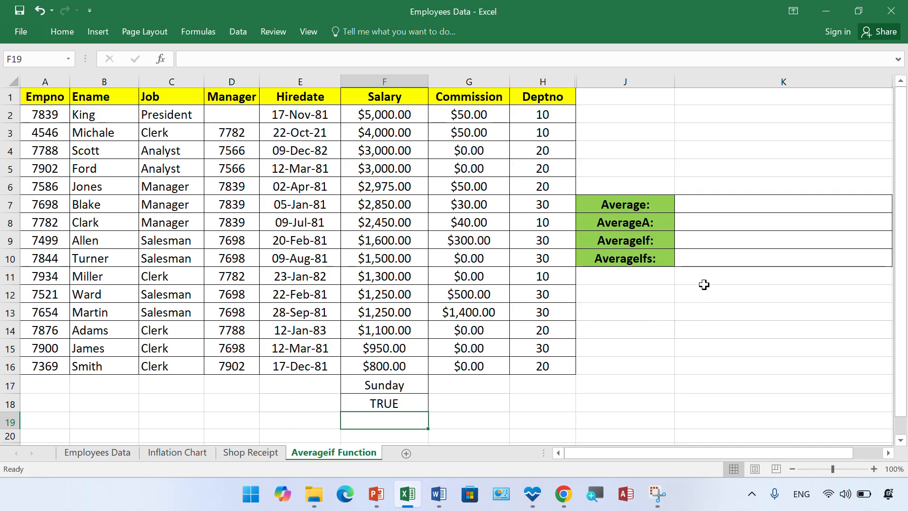
# - Enter an AVERAGE formula in K7 covering F2:F19, including the text, logical and blank cells
pyautogui.click(741, 201)
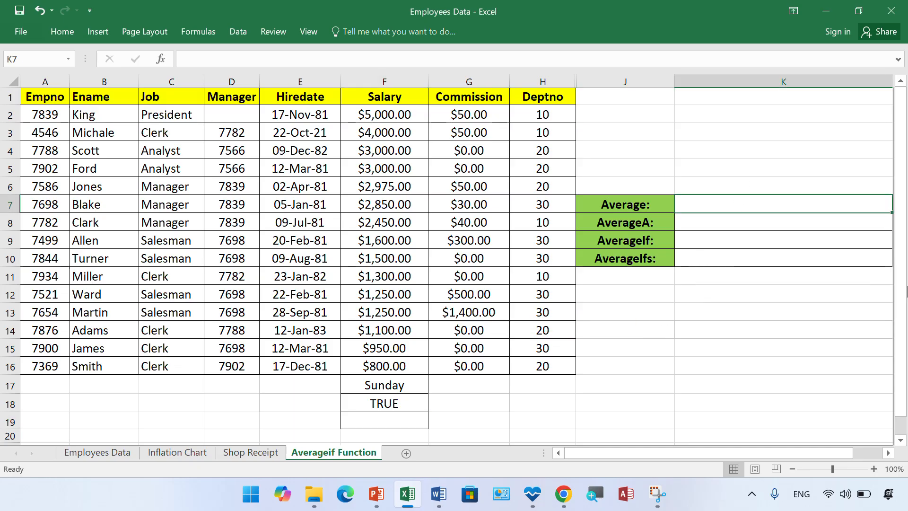
pyautogui.write('=aver')
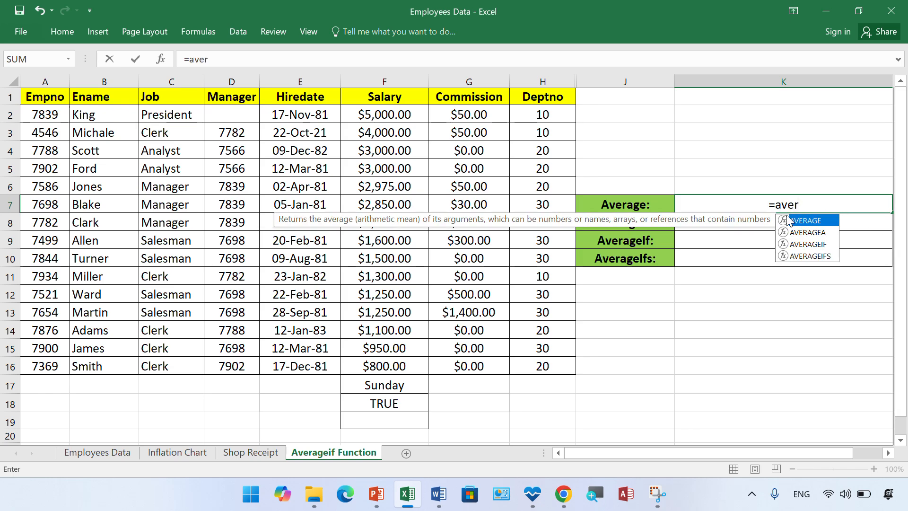
pyautogui.doubleClick(830, 221)
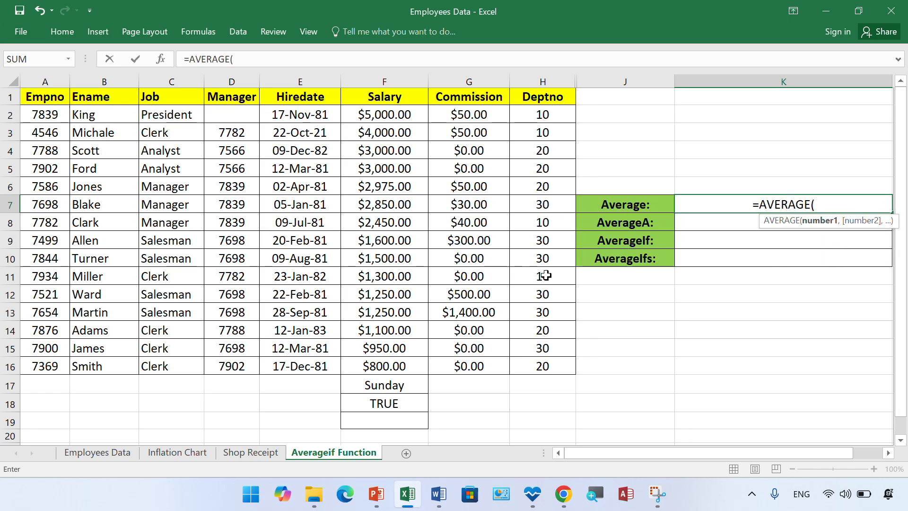
pyautogui.moveTo(413, 113); pyautogui.dragTo(415, 420)
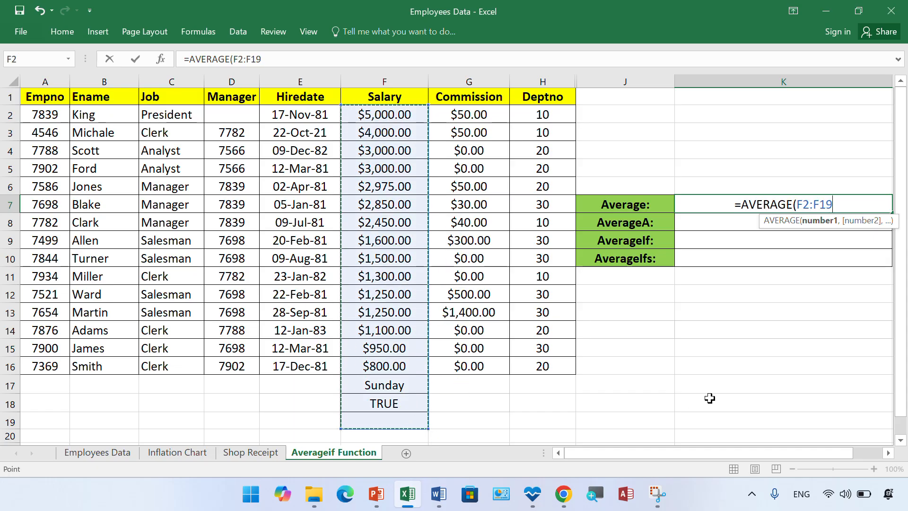
pyautogui.press('Return')
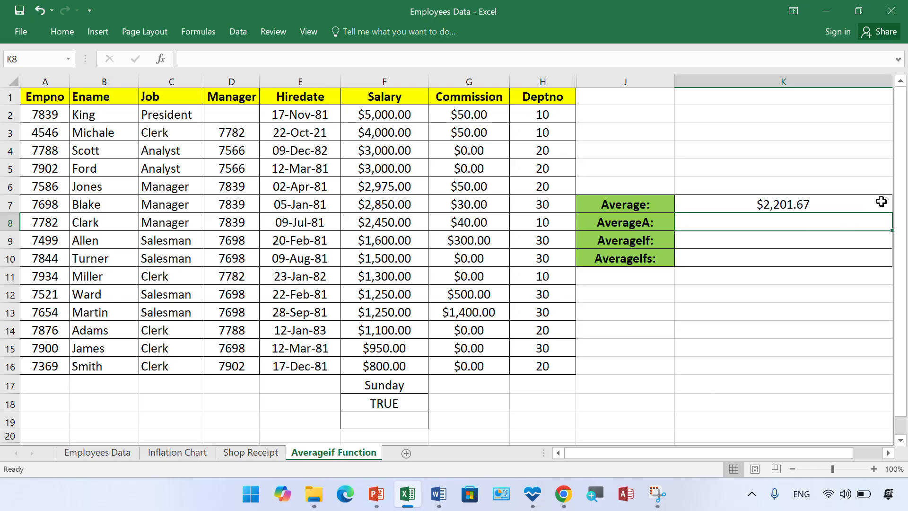
# - Check the K7 formula against the salaries in F2:F16, clear K7 and undo the deletion
pyautogui.click(845, 202)
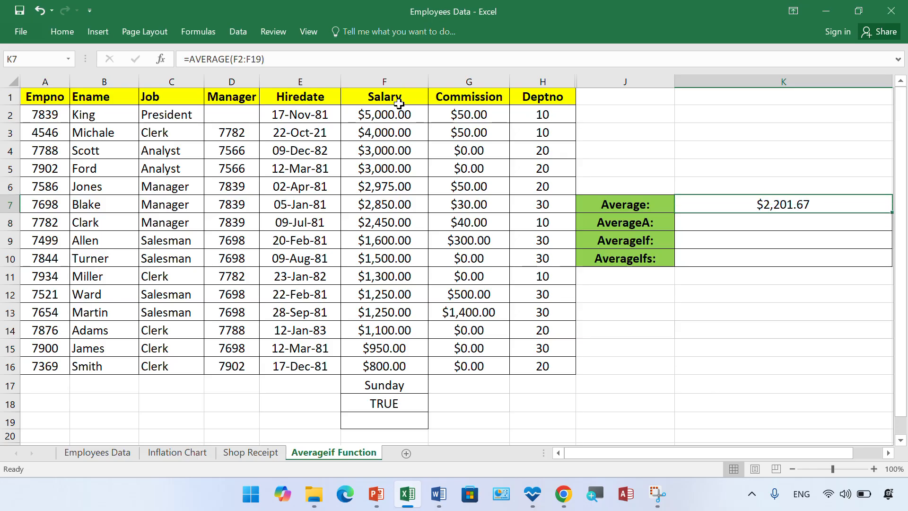
pyautogui.moveTo(402, 114); pyautogui.dragTo(408, 356)
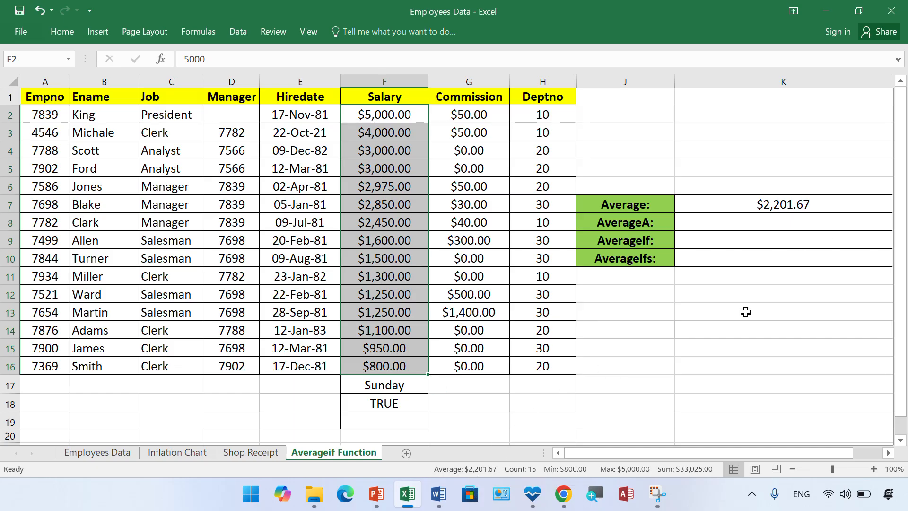
pyautogui.click(794, 207)
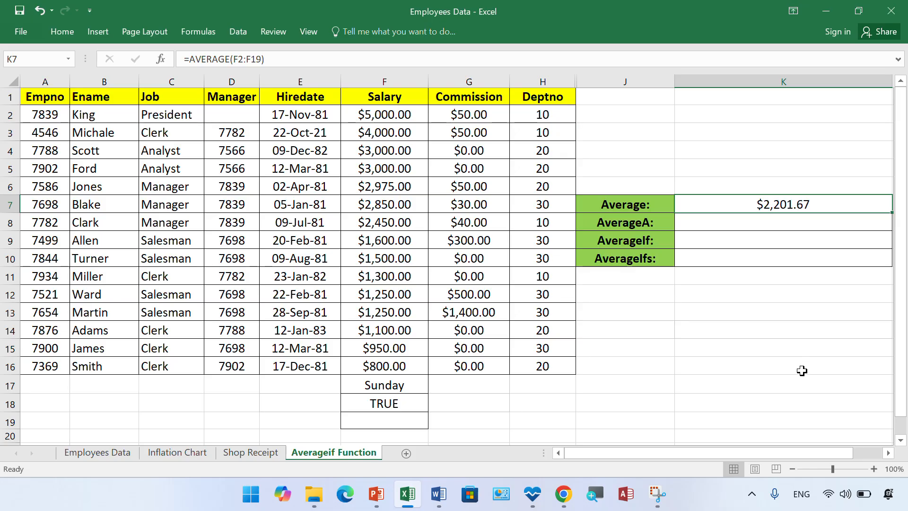
pyautogui.press('Delete')
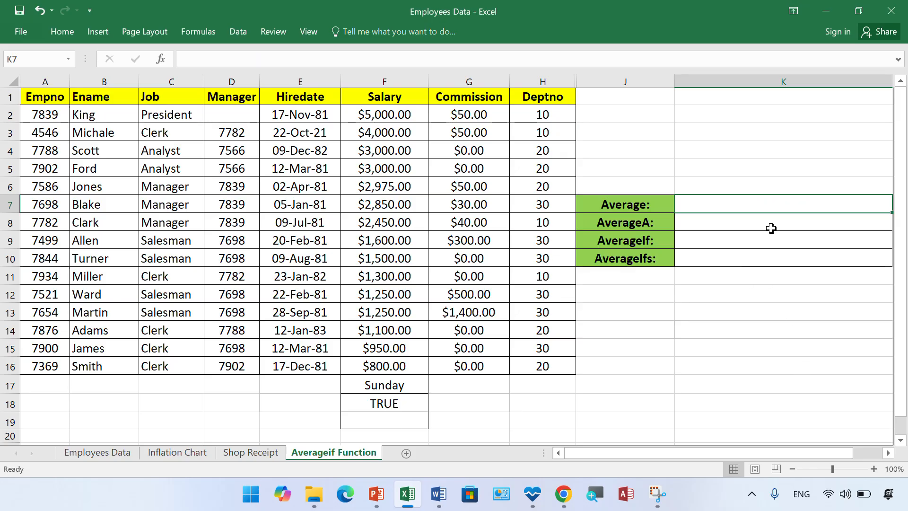
pyautogui.hotkey('ctrl', 'z')
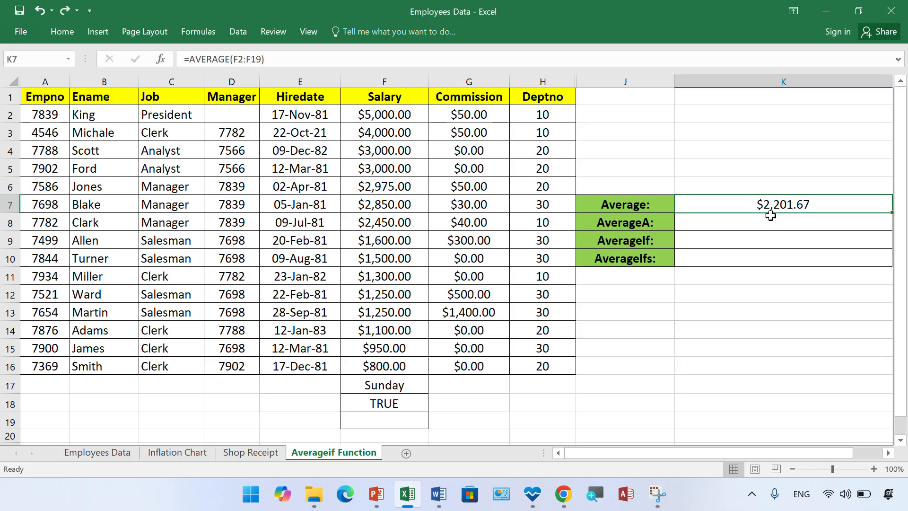
# - Enter an AVERAGEA formula in K8 covering the extended salary range F2:F19
pyautogui.click(758, 224)
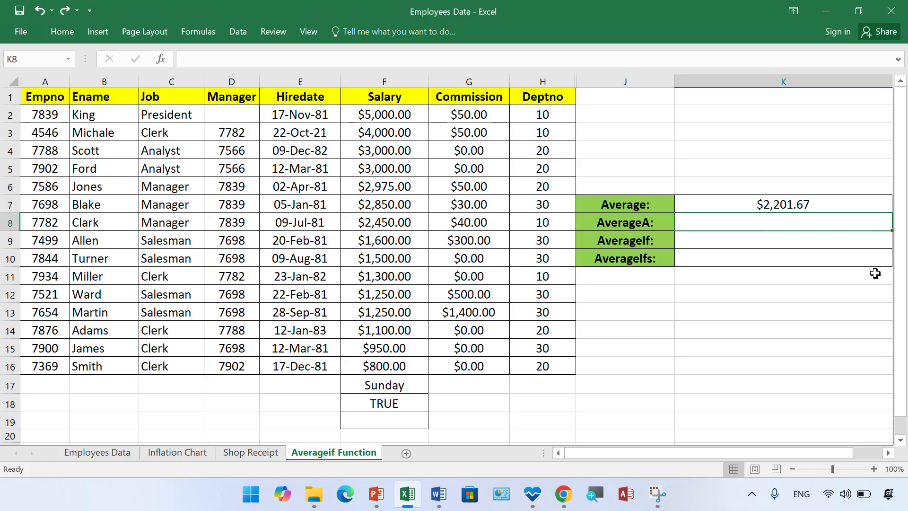
pyautogui.write('=')
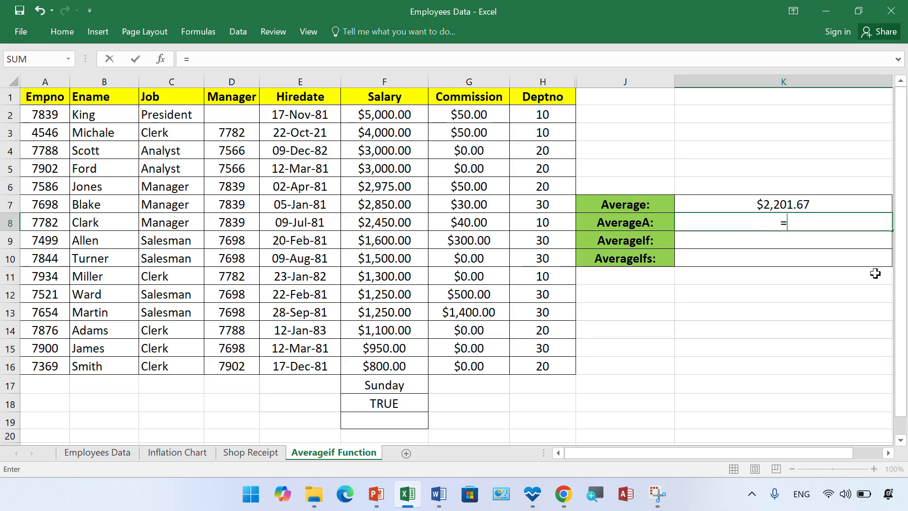
pyautogui.write('aver')
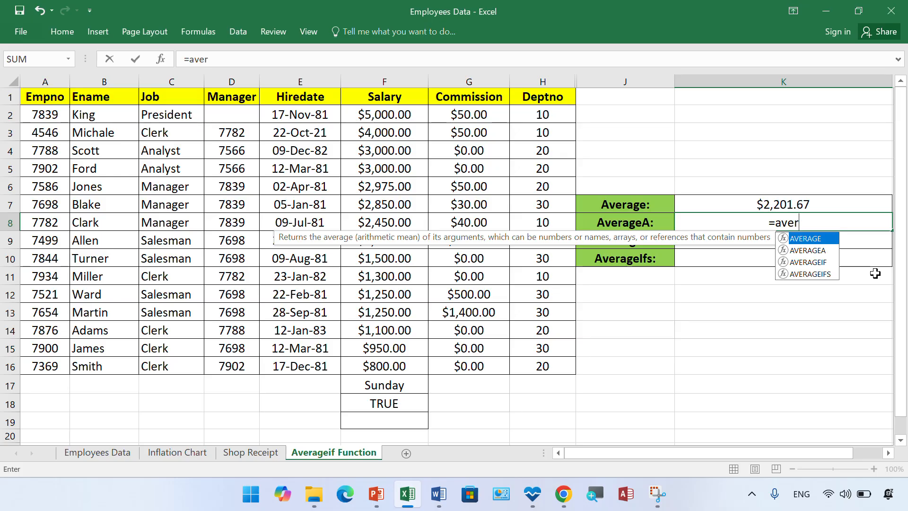
pyautogui.press('Down')
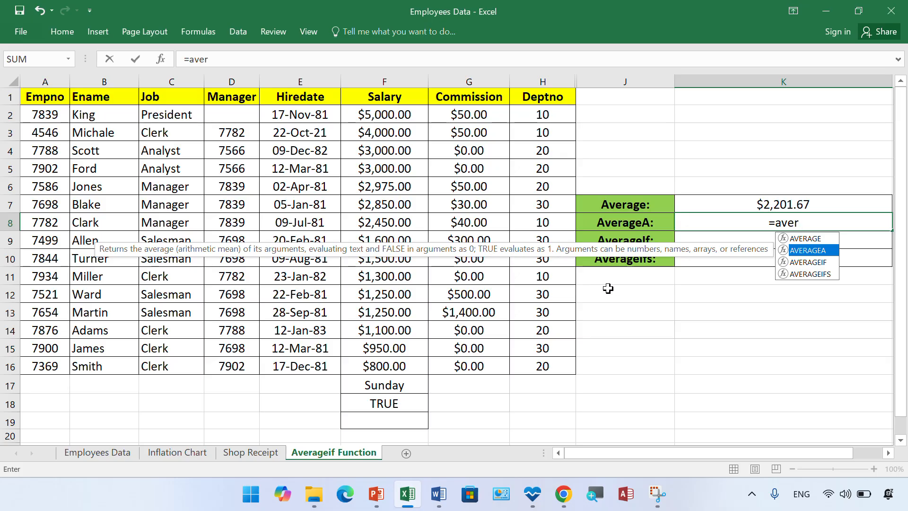
pyautogui.doubleClick(827, 254)
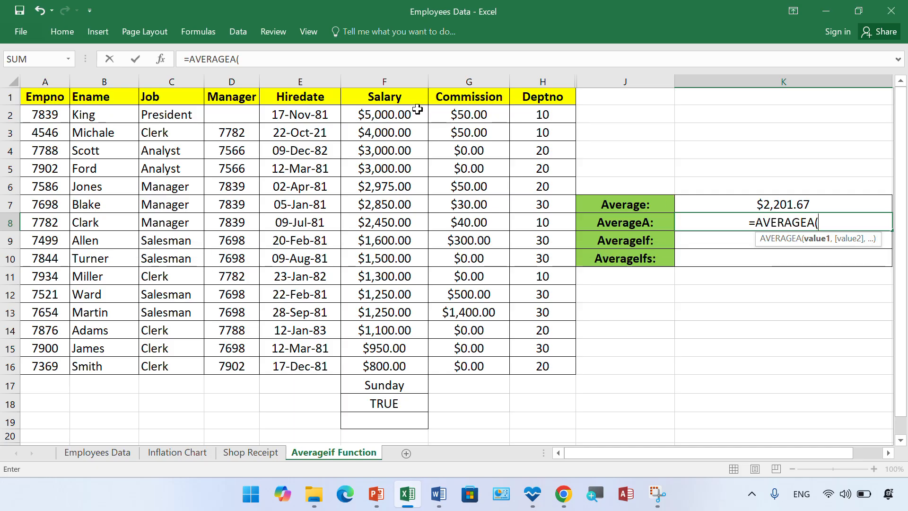
pyautogui.moveTo(417, 109); pyautogui.dragTo(415, 369)
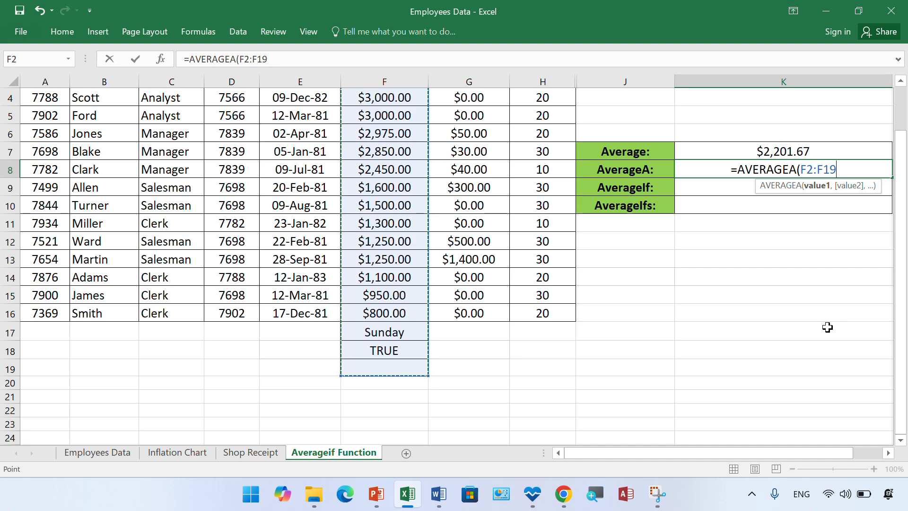
pyautogui.write(')')
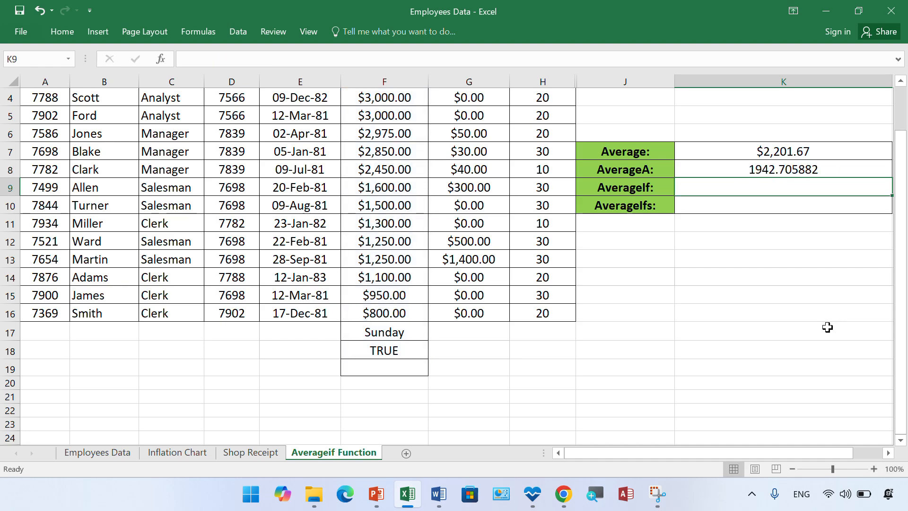
# - Check the AVERAGEA result in K8 and examine the summary figures for the numeric salaries in F2:F16
pyautogui.click(825, 175)
pyautogui.scroll(1, 547, 126)
pyautogui.moveTo(404, 114); pyautogui.dragTo(396, 357)
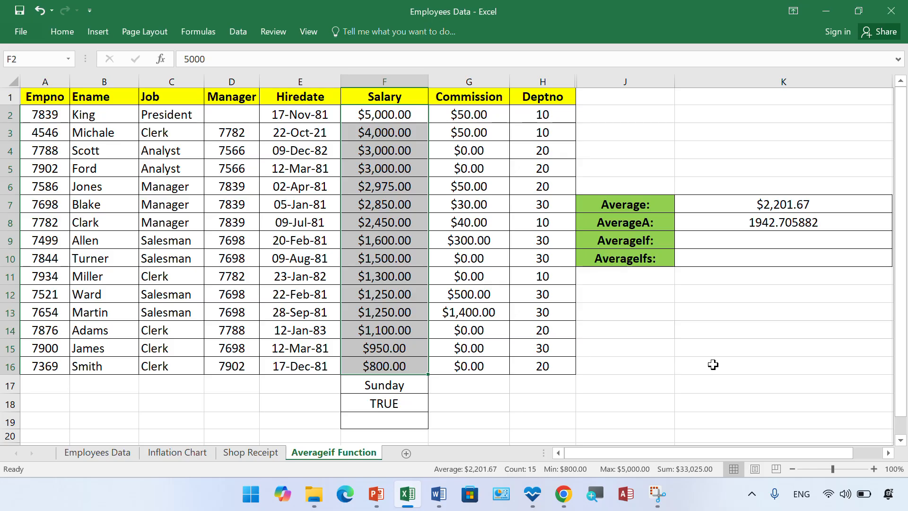
# - Calculate =33026/17 in cell K16 to verify the AVERAGEA result manually
pyautogui.click(727, 365)
pyautogui.press('F2')
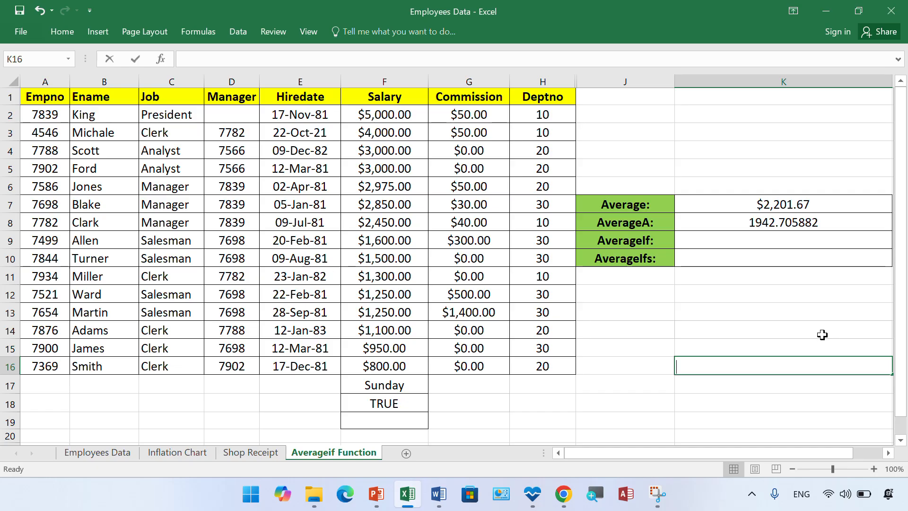
pyautogui.write('=33')
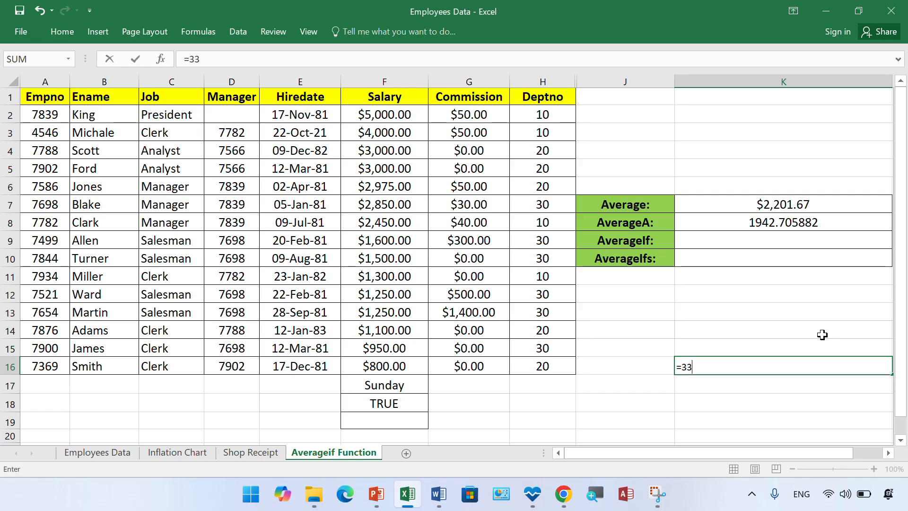
pyautogui.write('026/17')
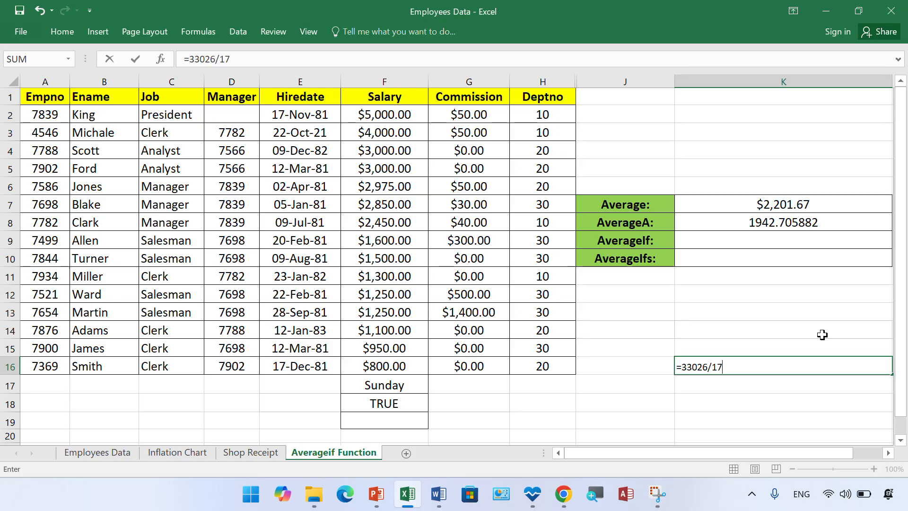
pyautogui.press('Return')
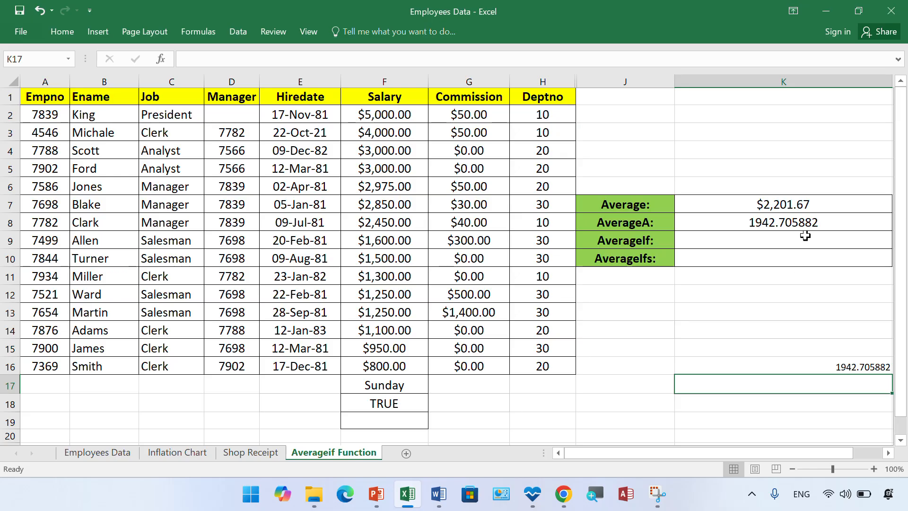
# - Compare the AVERAGEA result in K8 with the manual calculation in K16 and examine the summary figures for F2:F18
pyautogui.click(825, 226)
pyautogui.click(856, 369)
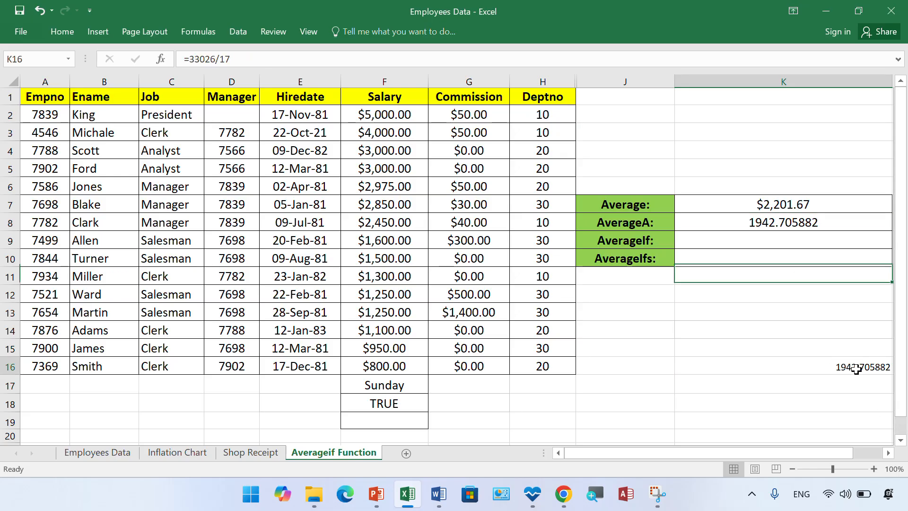
pyautogui.moveTo(408, 114); pyautogui.dragTo(396, 395)
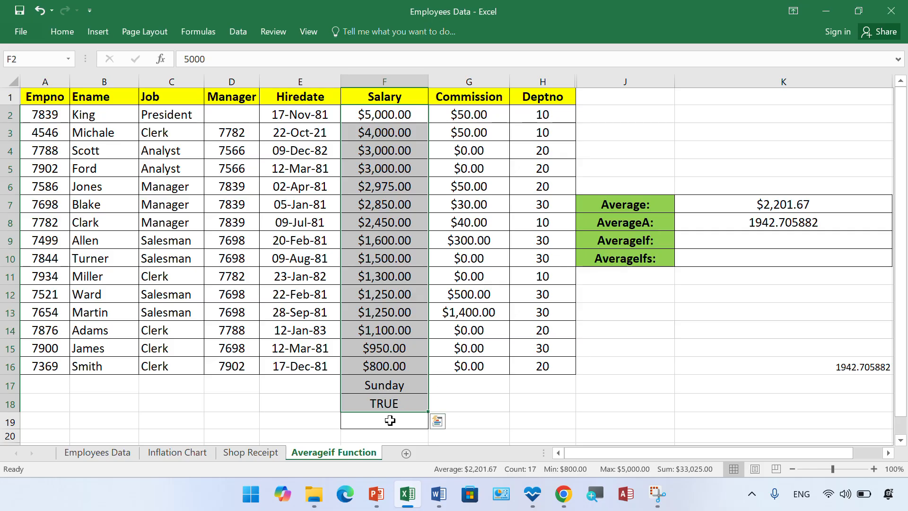
# - Clear the manual check calculation from cell K16
pyautogui.click(788, 240)
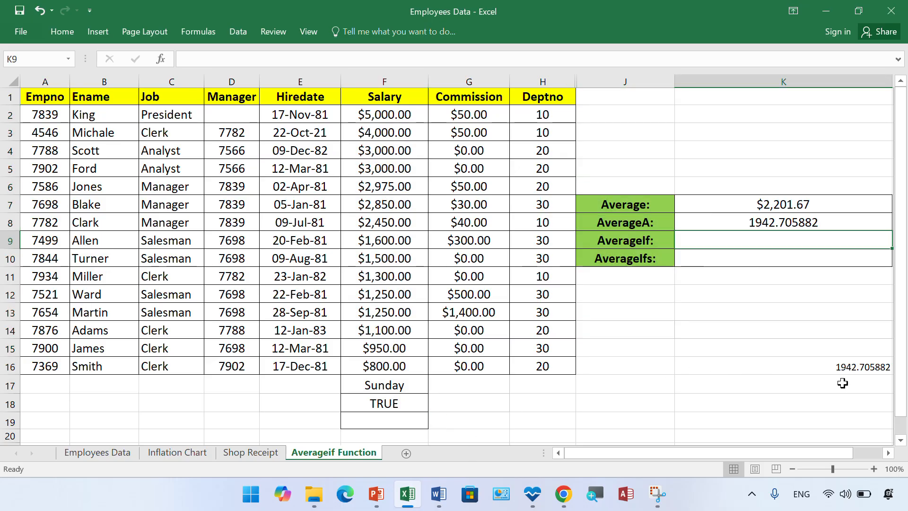
pyautogui.click(864, 372)
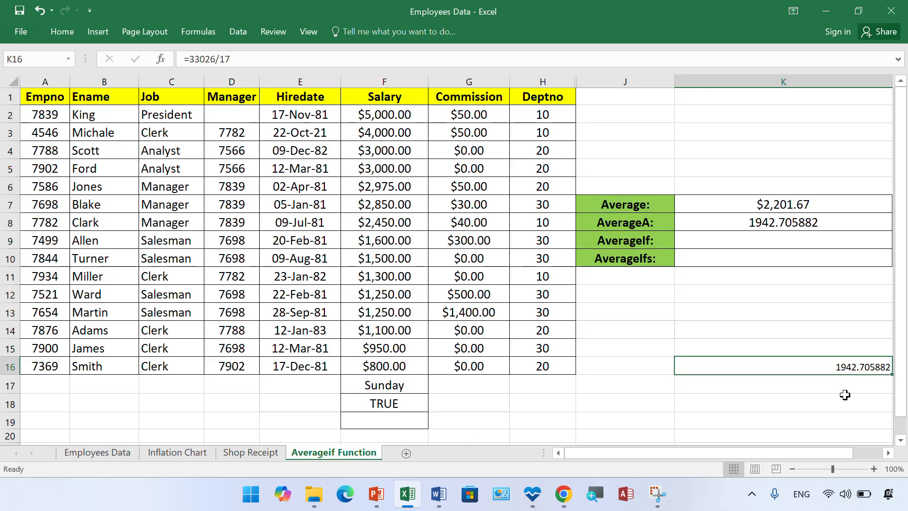
pyautogui.press('Delete')
# - Enter =AVERAGEIF(C2:C16,"Clerk",F2:F16) in K9 to average the salaries of the clerks
pyautogui.click(770, 239)
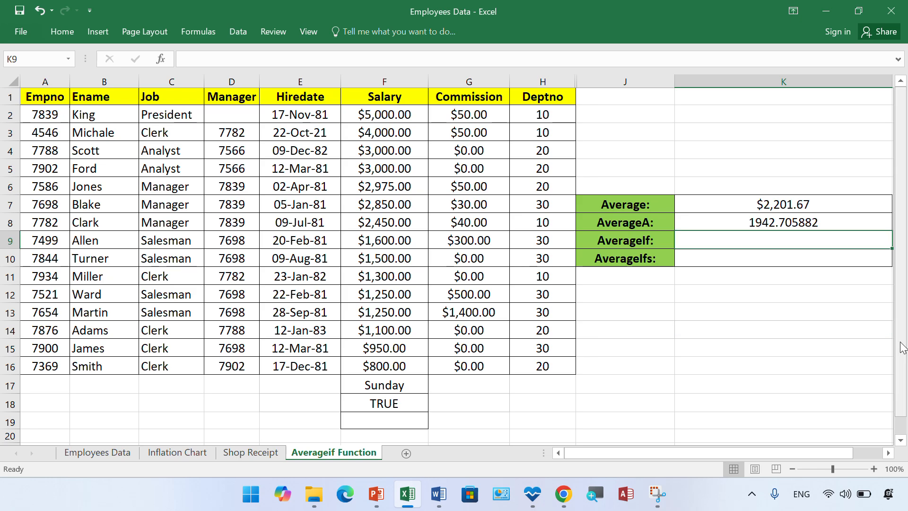
pyautogui.press('F2')
pyautogui.write('=')
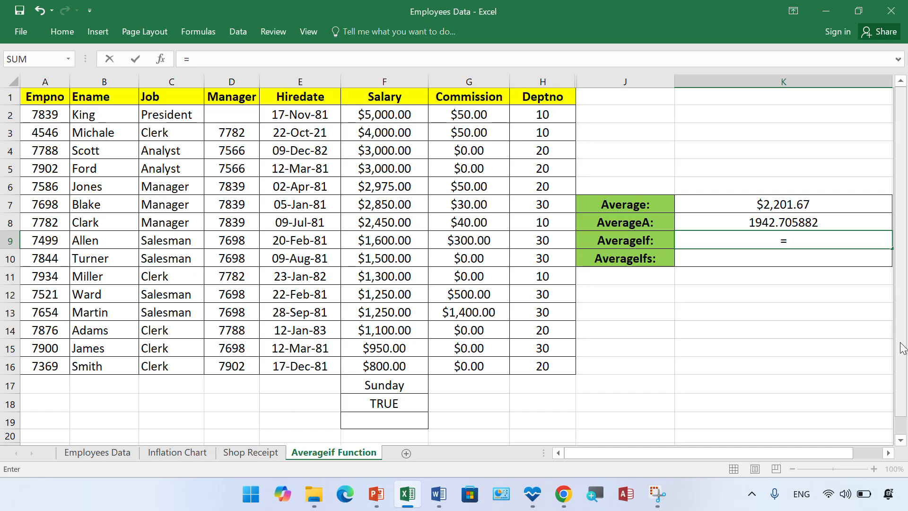
pyautogui.write('aver')
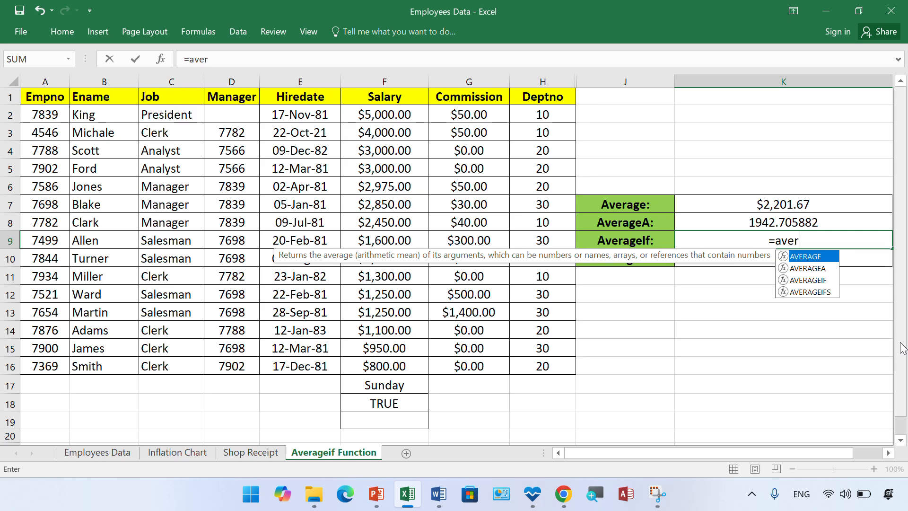
pyautogui.doubleClick(818, 280)
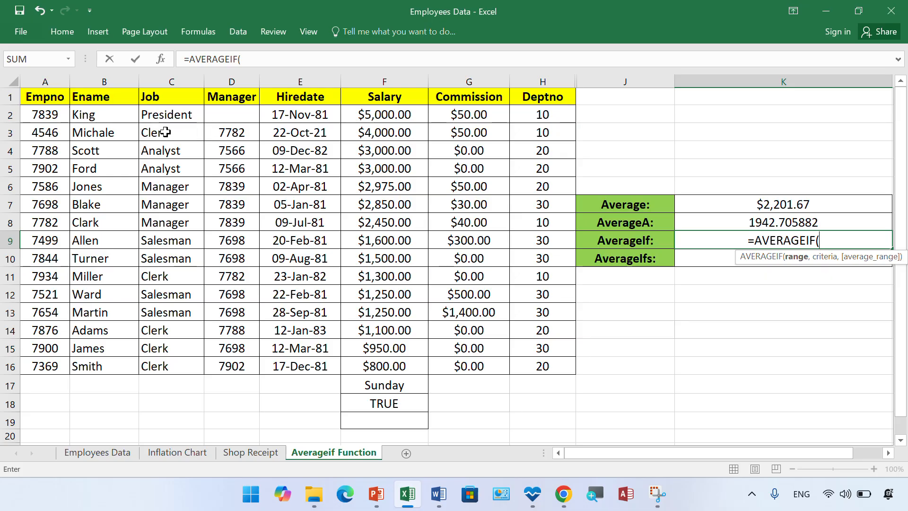
pyautogui.moveTo(183, 117); pyautogui.dragTo(185, 357)
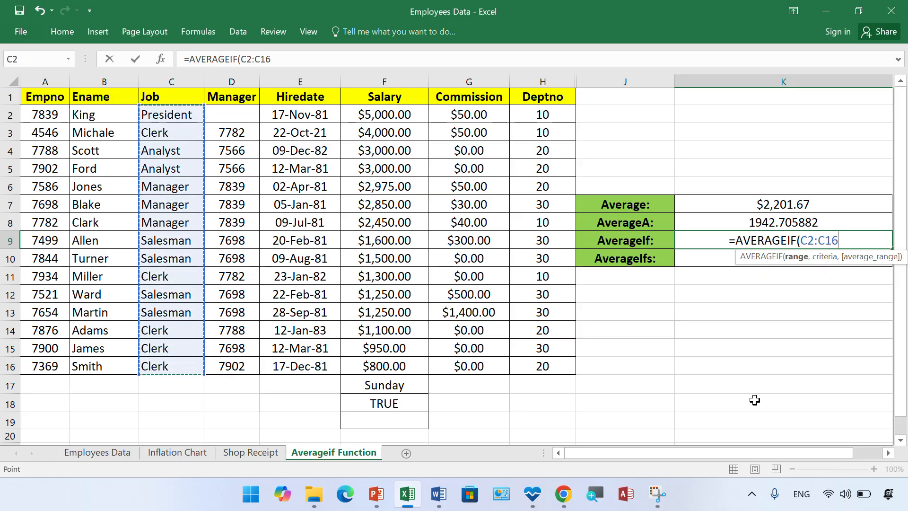
pyautogui.write(',')
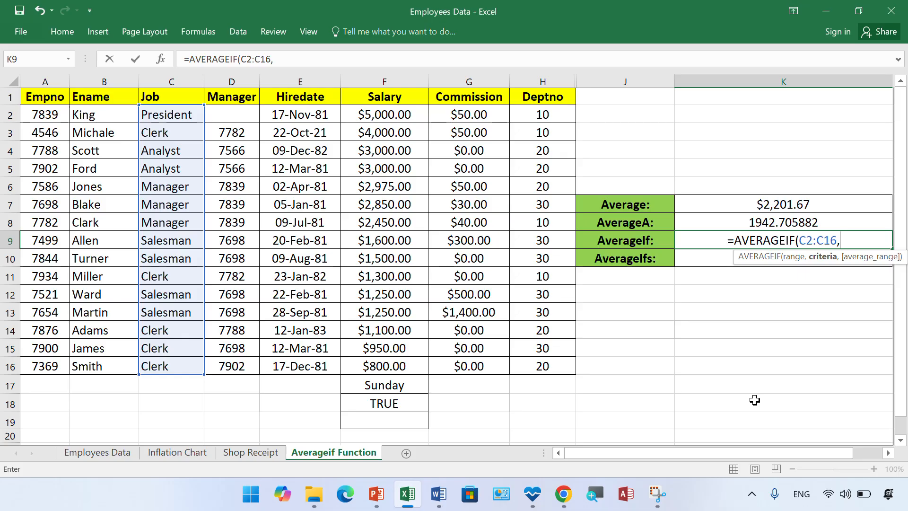
pyautogui.write('"')
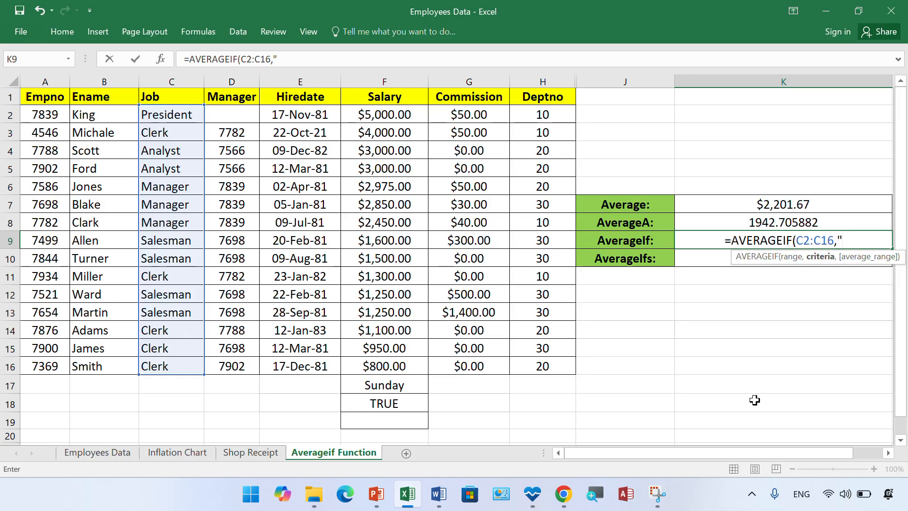
pyautogui.write('Clerk",')
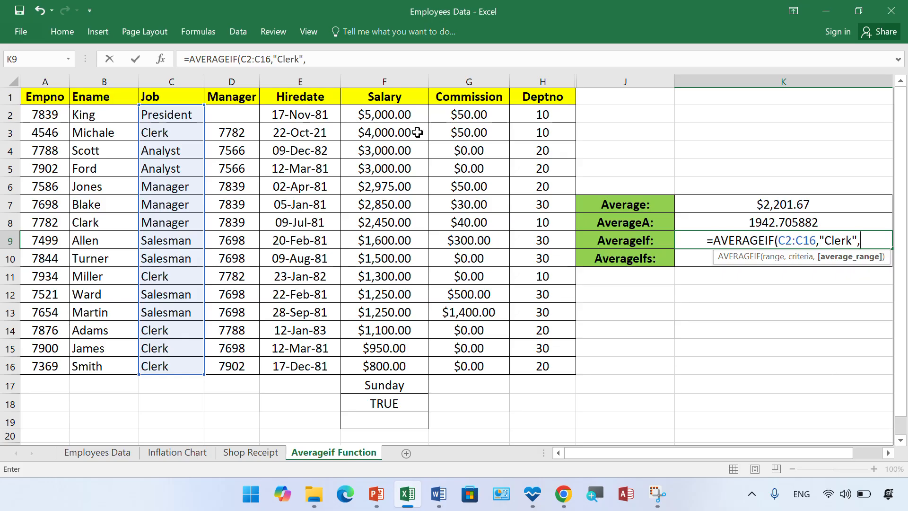
pyautogui.moveTo(408, 115); pyautogui.dragTo(409, 361)
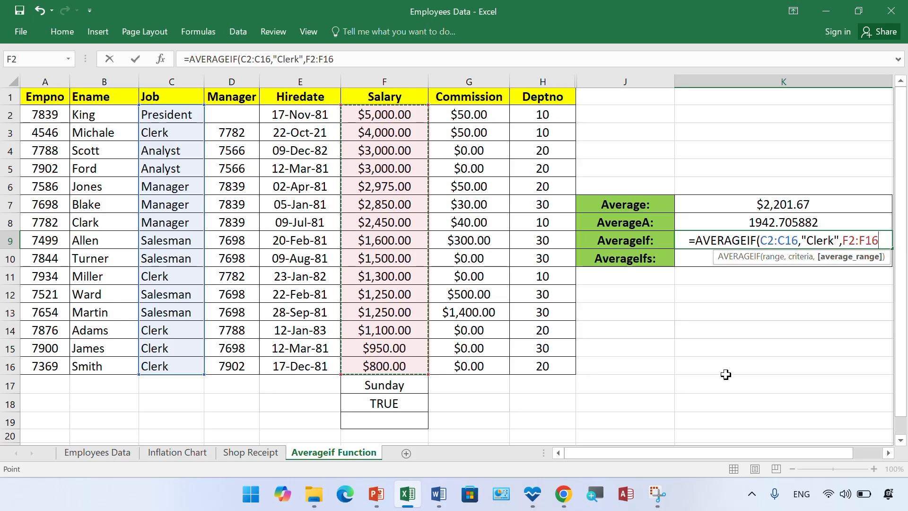
pyautogui.write(')')
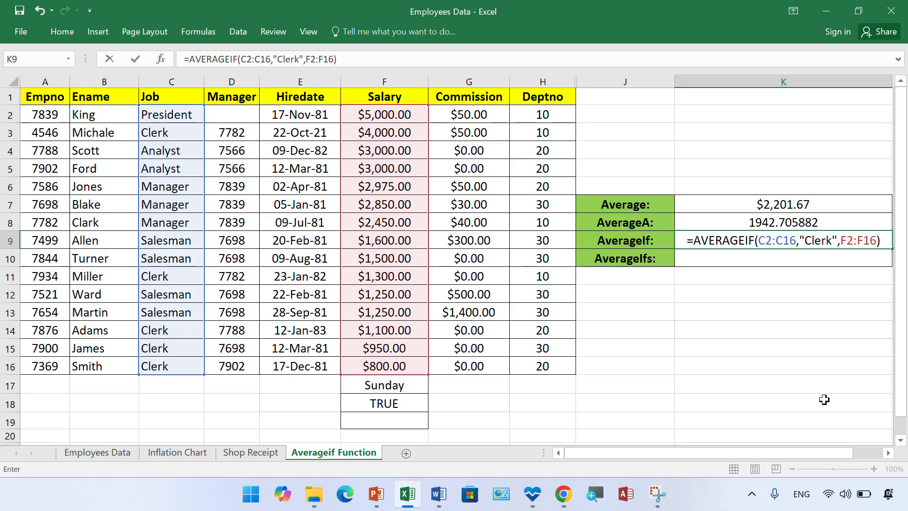
pyautogui.press('Return')
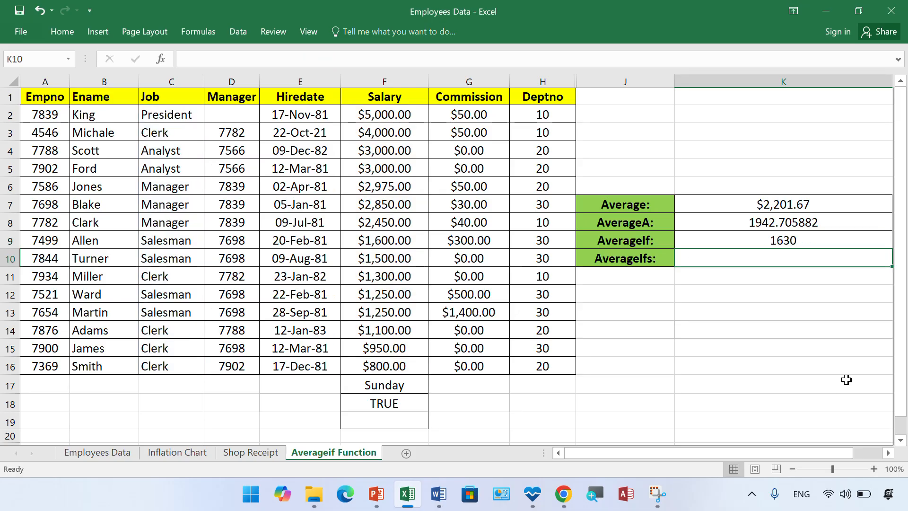
# - Check the AVERAGEIF result in K9 against the average of the clerks' salaries in F3, F11, F14, F15 and F16
pyautogui.click(811, 243)
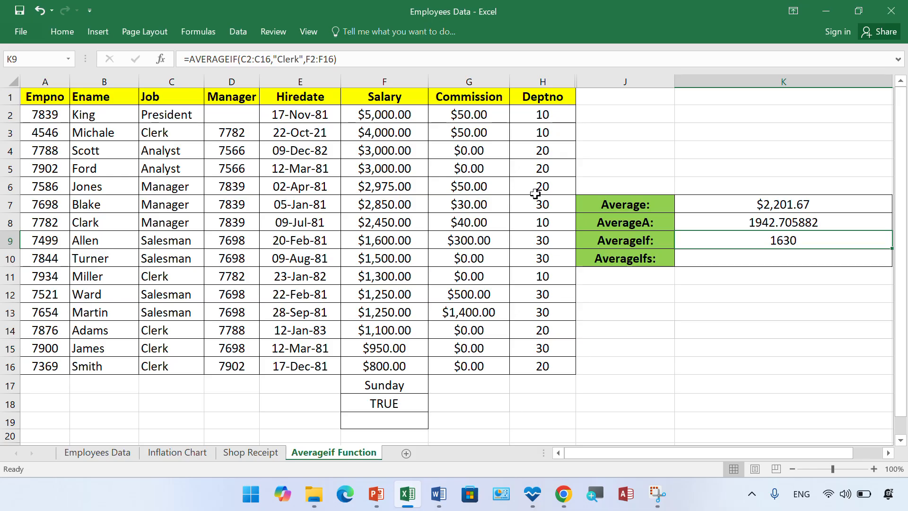
pyautogui.click(406, 136)
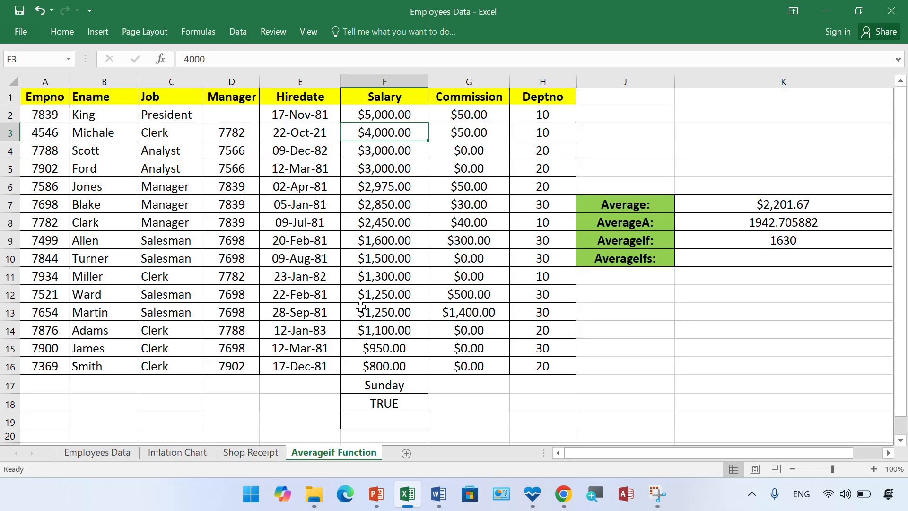
pyautogui.keyDown('ctrl'); pyautogui.click(397, 278); pyautogui.keyUp('ctrl')
pyautogui.keyDown('ctrl'); pyautogui.click(413, 335); pyautogui.keyUp('ctrl')
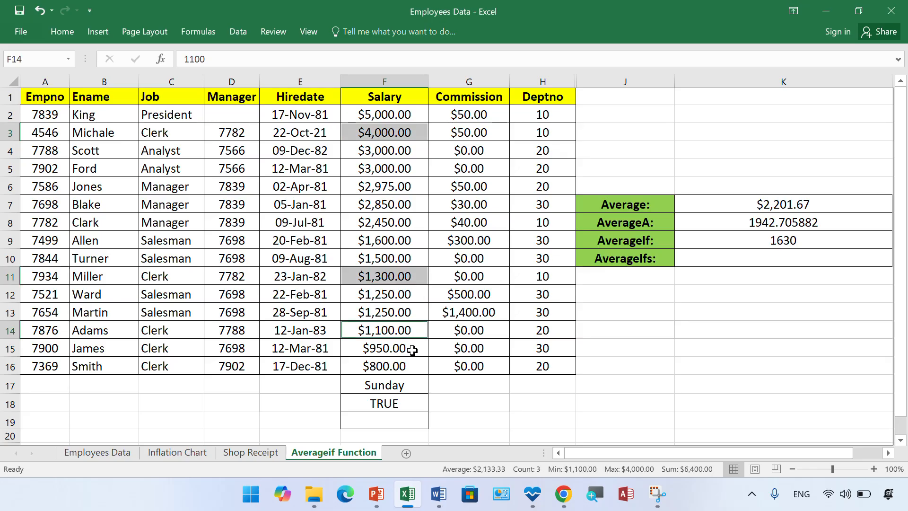
pyautogui.keyDown('ctrl'); pyautogui.click(411, 350); pyautogui.keyUp('ctrl')
pyautogui.keyDown('ctrl'); pyautogui.click(411, 366); pyautogui.keyUp('ctrl')
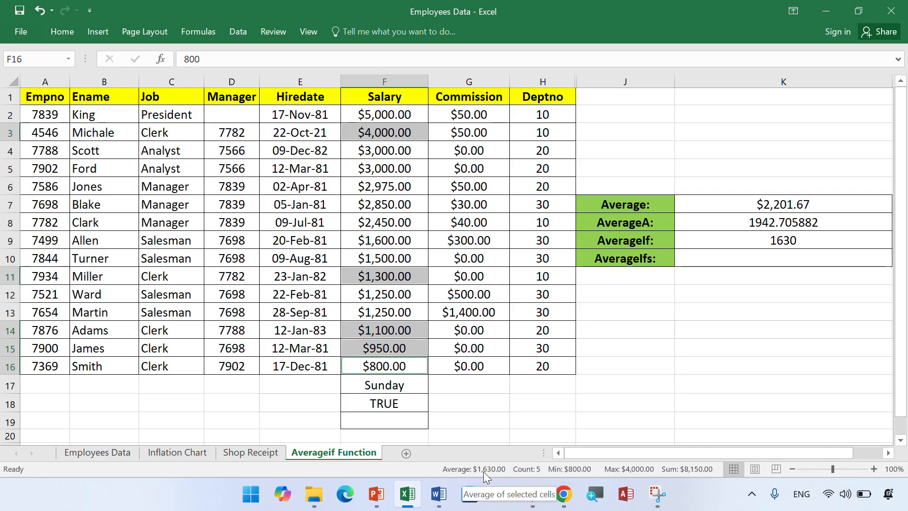
pyautogui.click(806, 241)
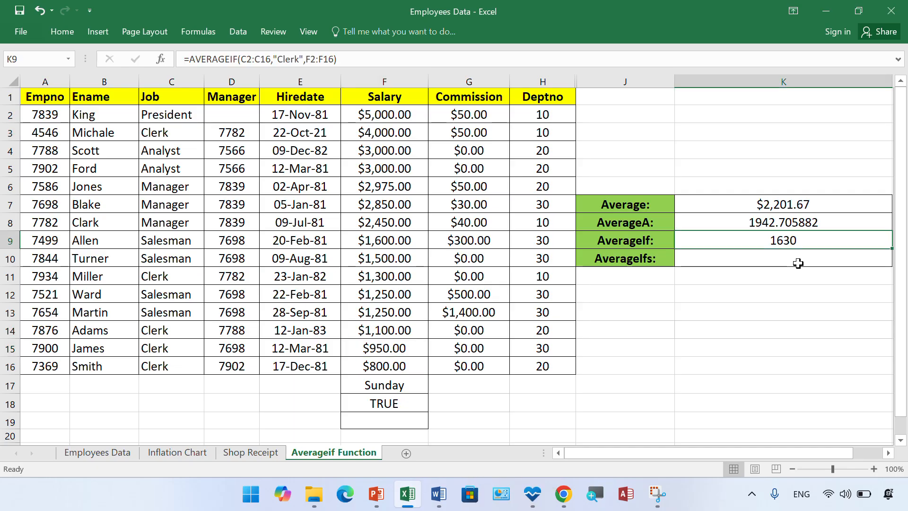
# - Start an AVERAGEIFS formula in K10 with average range F2:F16 and the first criterion "Clerk" on C2:C16
pyautogui.click(798, 263)
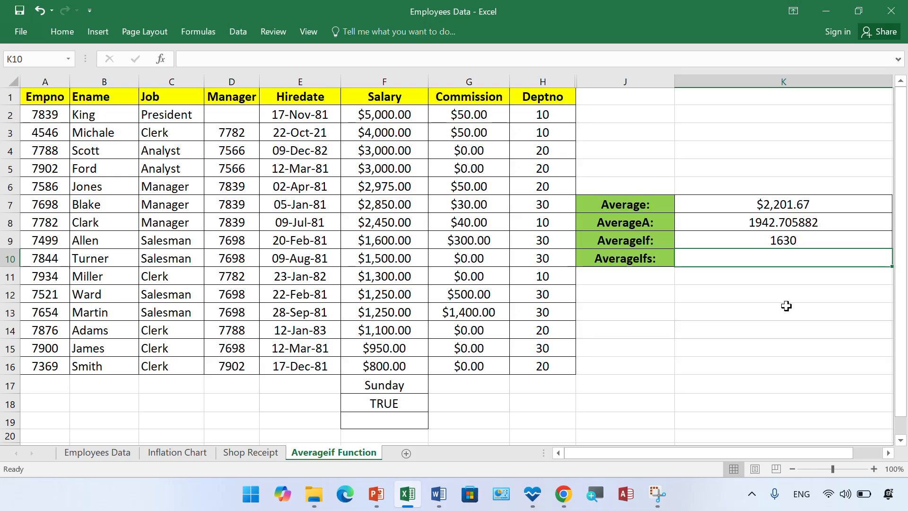
pyautogui.write('=aver')
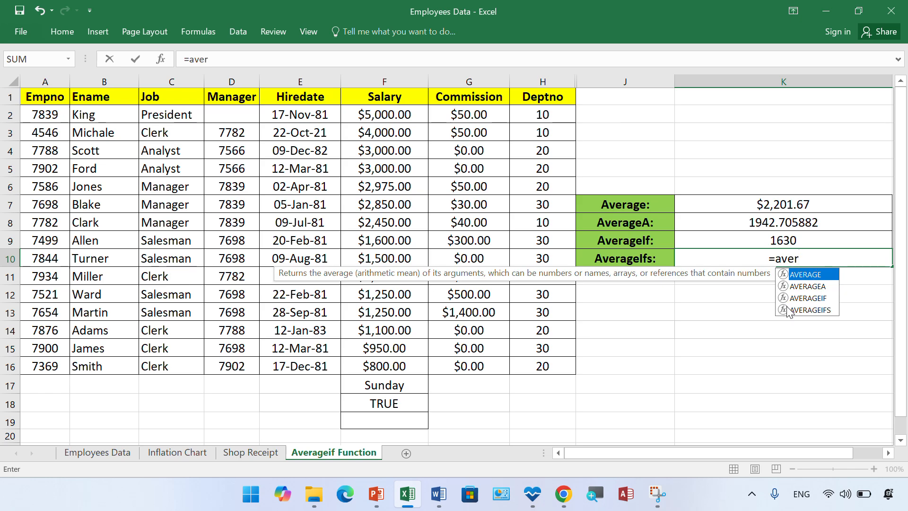
pyautogui.click(787, 310)
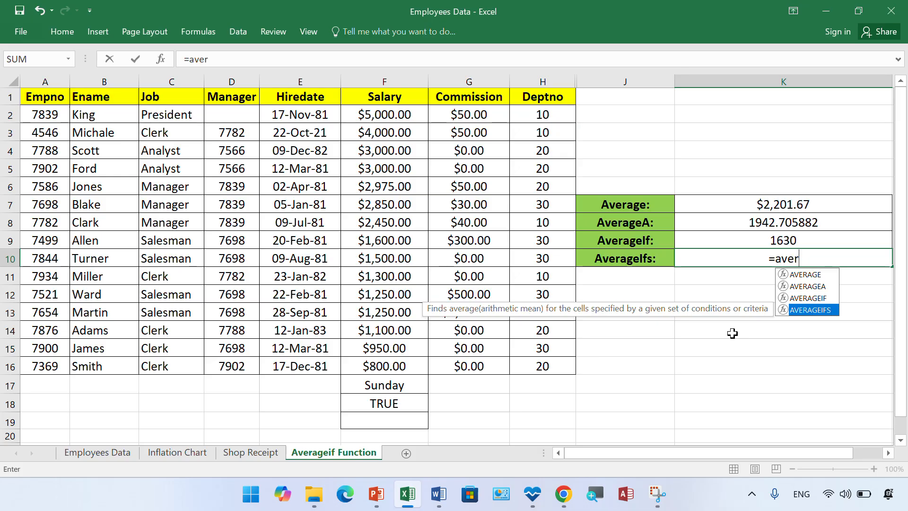
pyautogui.doubleClick(804, 310)
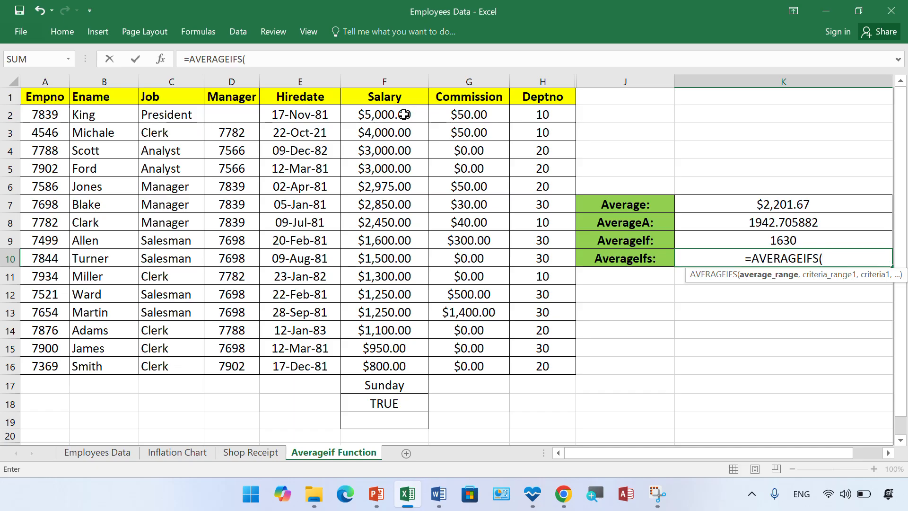
pyautogui.moveTo(415, 113); pyautogui.dragTo(406, 364)
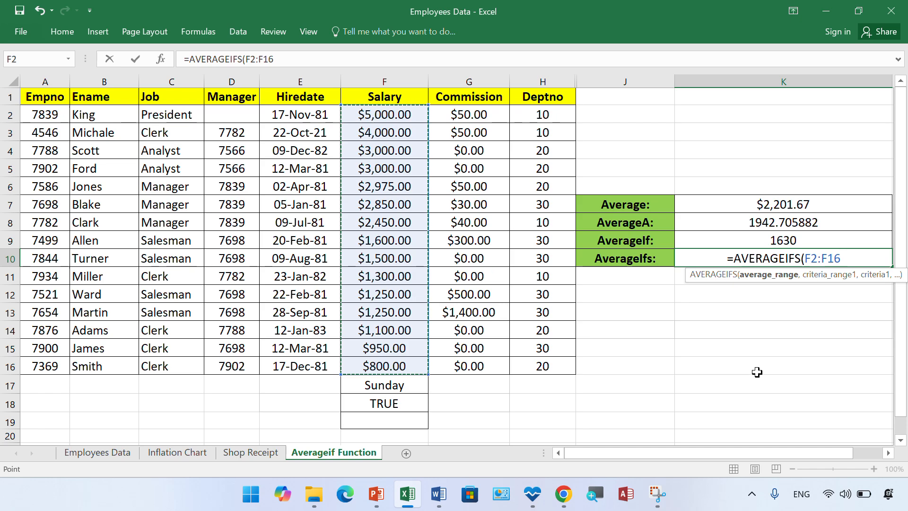
pyautogui.write(',')
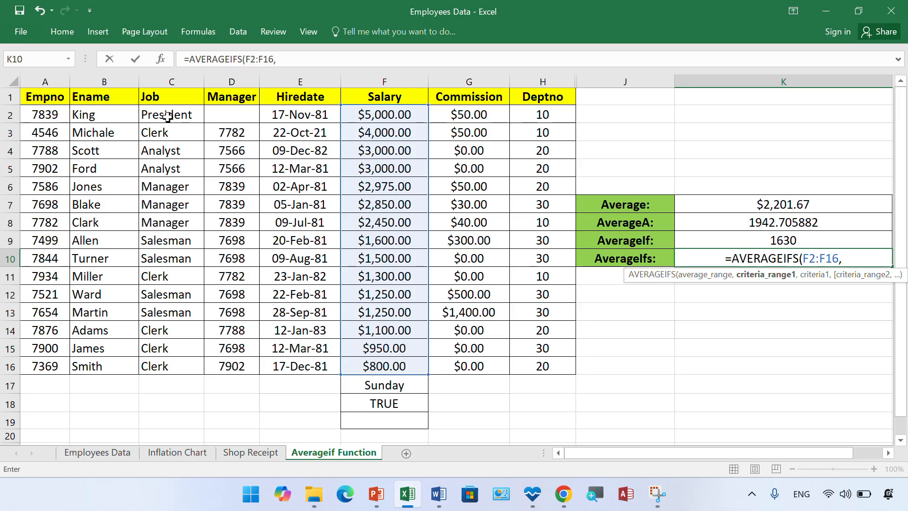
pyautogui.moveTo(169, 116); pyautogui.dragTo(171, 364)
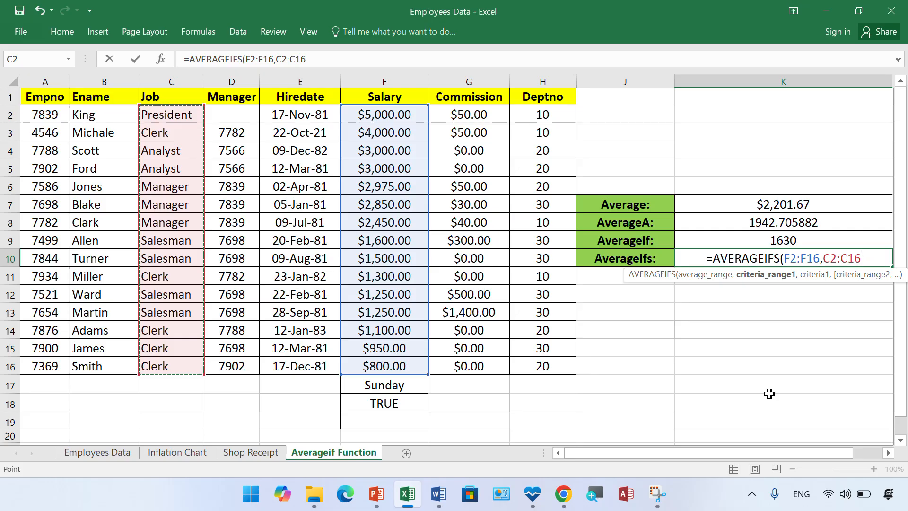
pyautogui.write(',"')
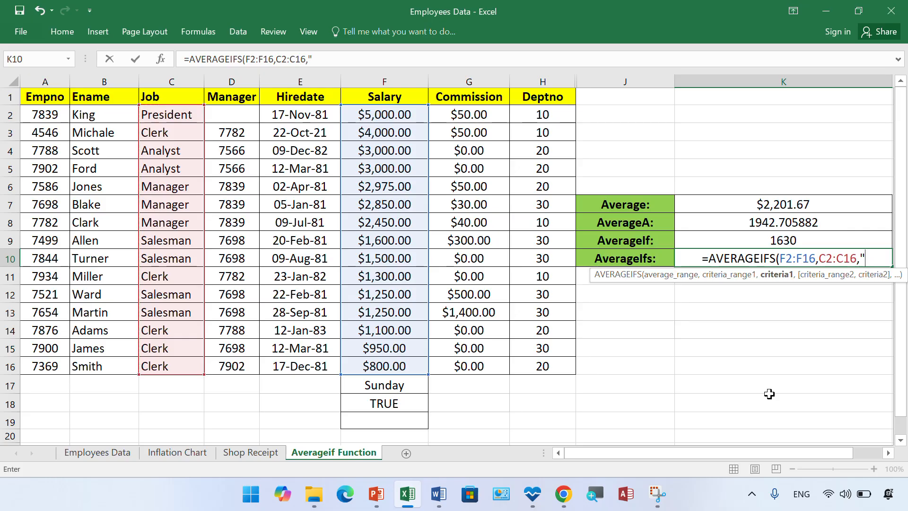
pyautogui.write('Clerk"')
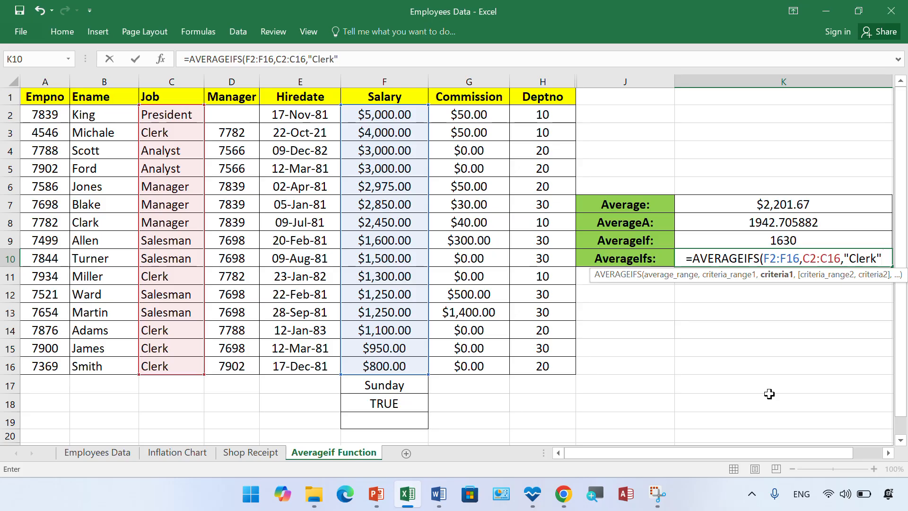
# - Add a second criterion ">950" on the salaries F2:F16 and complete the AVERAGEIFS formula in K10
pyautogui.write(',')
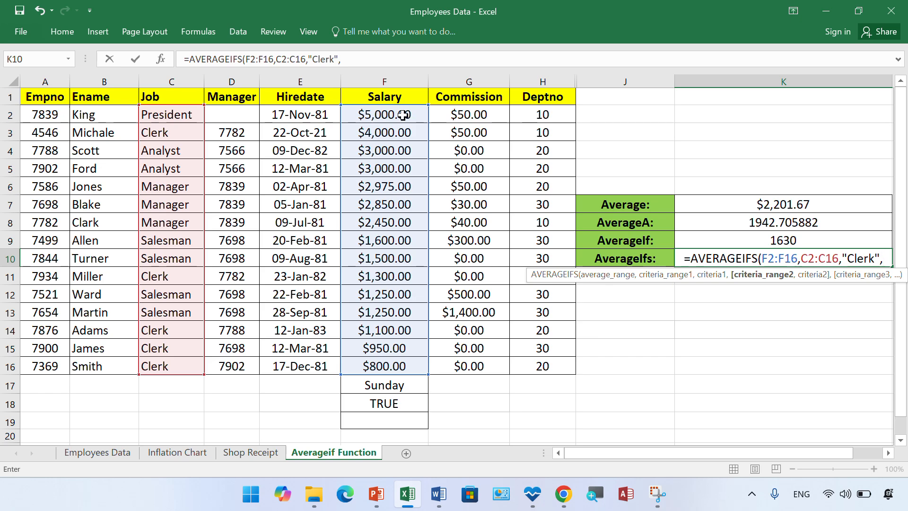
pyautogui.moveTo(409, 115); pyautogui.dragTo(410, 368)
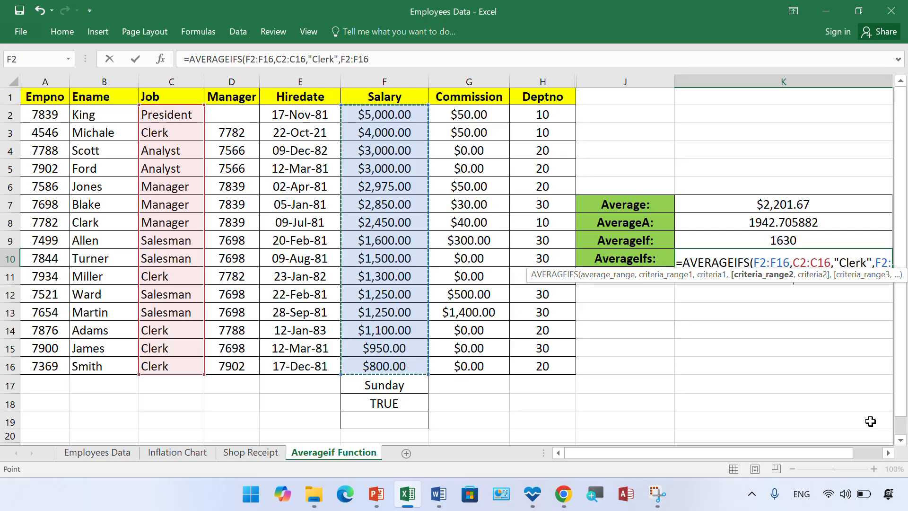
pyautogui.write(',')
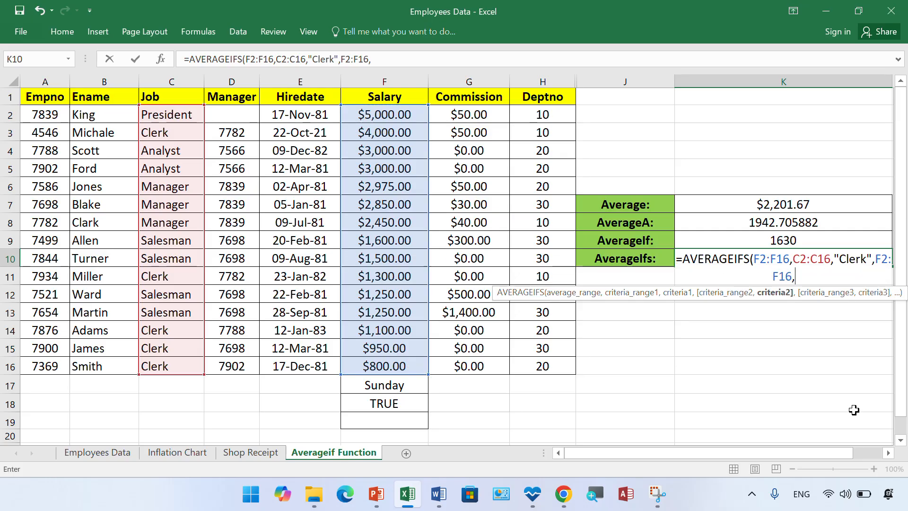
pyautogui.write('"')
pyautogui.write('>950')
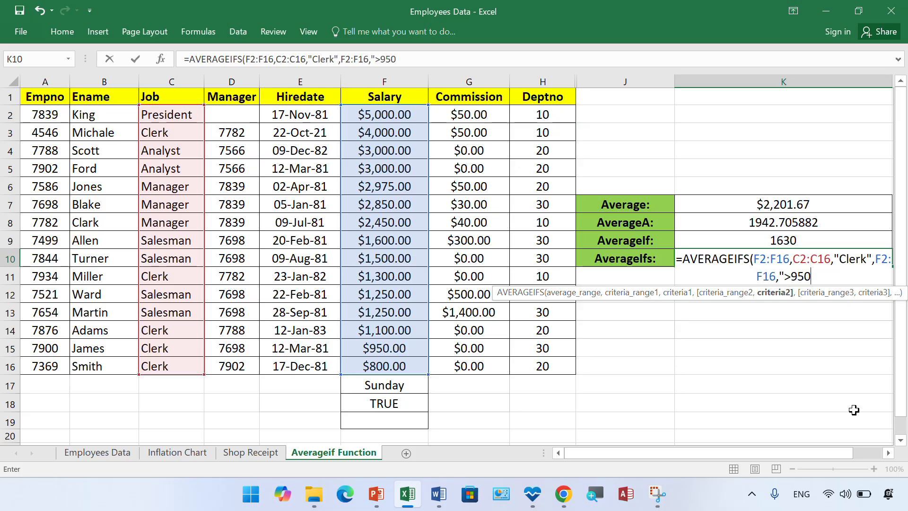
pyautogui.write('")')
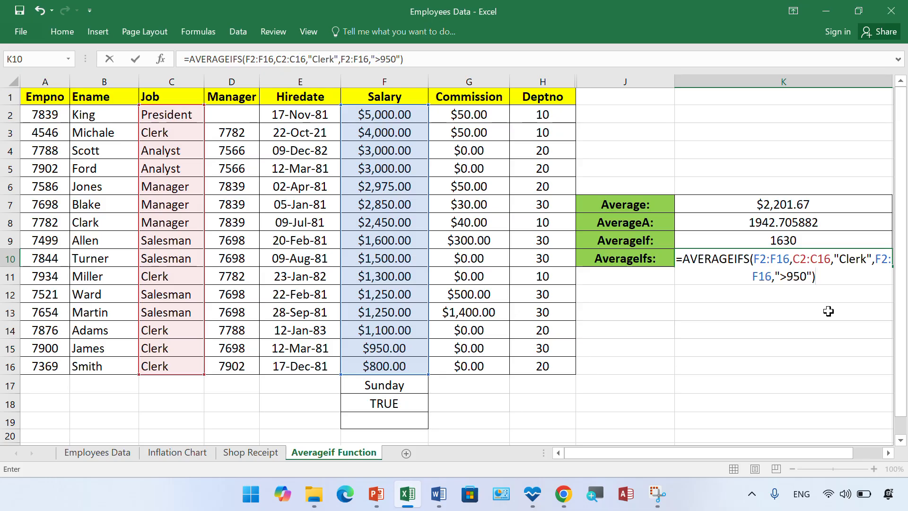
pyautogui.press('Return')
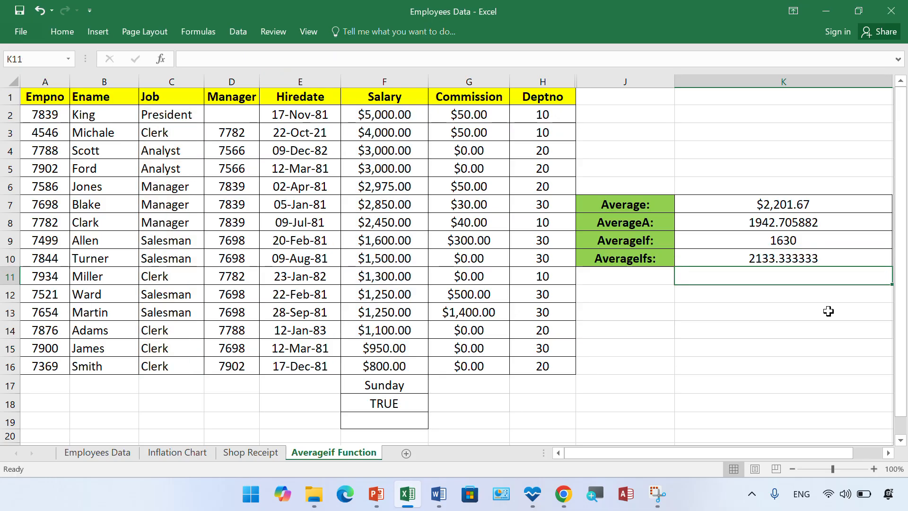
# - Review the AVERAGEIFS formula in K10 and compare the clerk salaries in F15:F16, F14 and F3 with its ">950" criterion
pyautogui.click(819, 260)
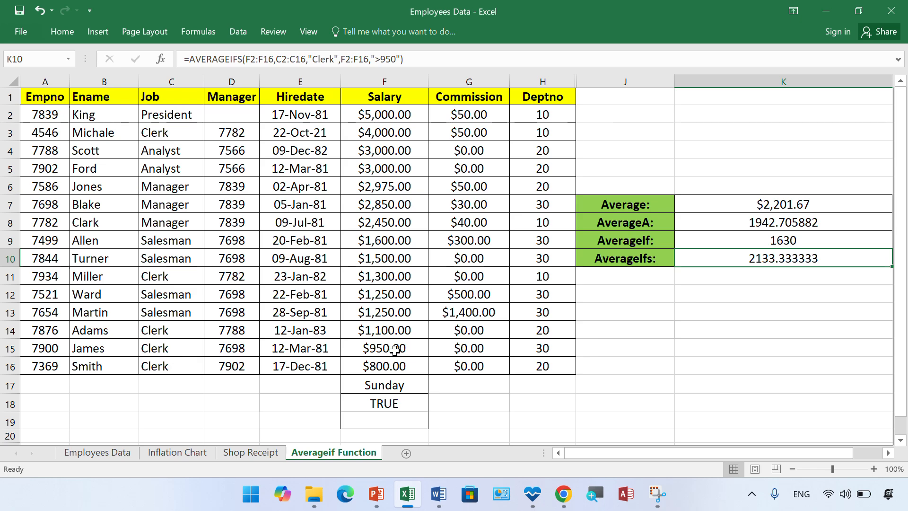
pyautogui.moveTo(375, 350); pyautogui.dragTo(416, 368)
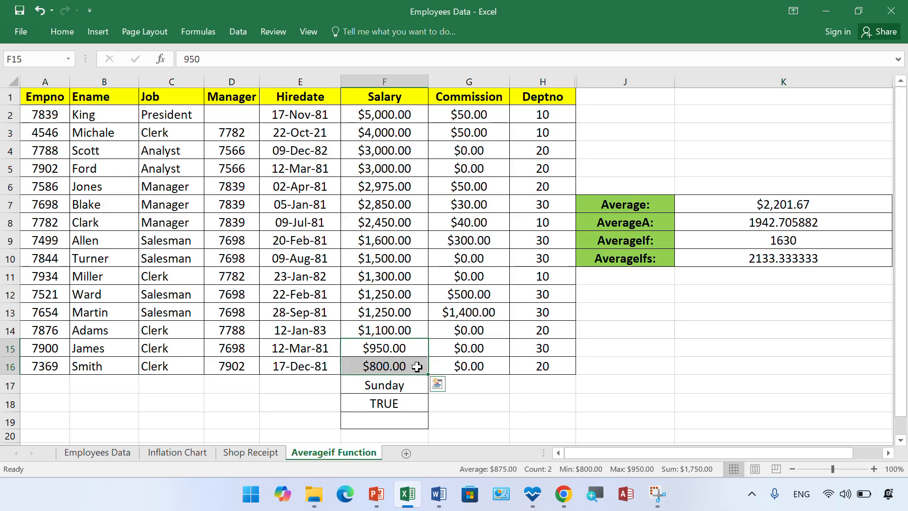
pyautogui.click(419, 333)
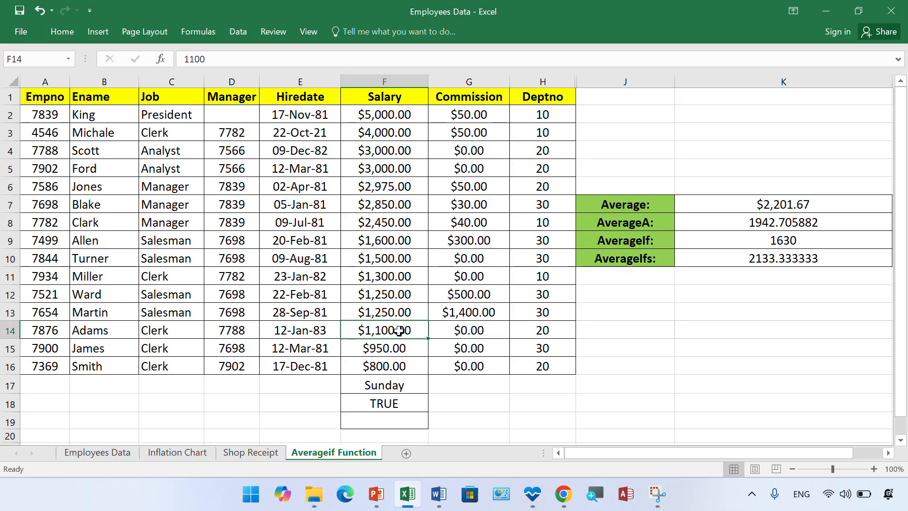
pyautogui.keyDown('ctrl'); pyautogui.click(381, 133); pyautogui.keyUp('ctrl')
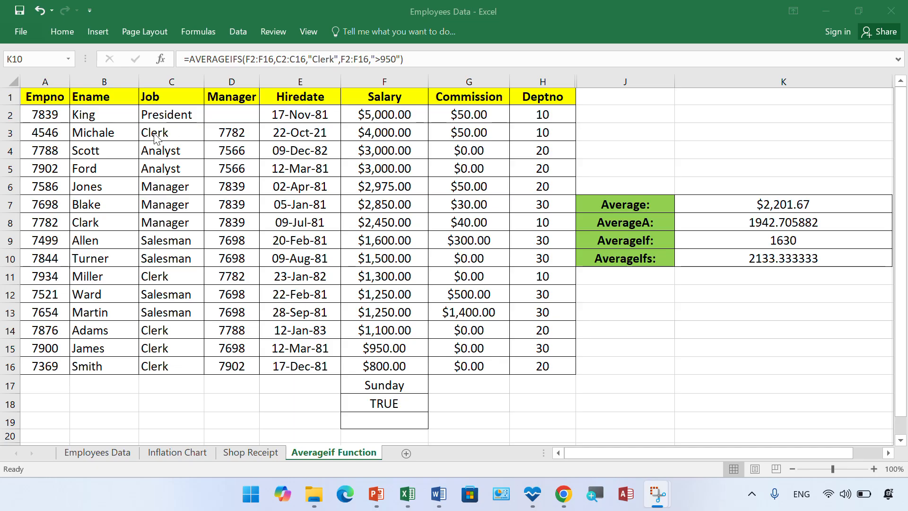
# - Go through the Clerk entries in the Job column at C3, C11, C14, C15 and C16 for the first criterion
pyautogui.click(168, 130)
pyautogui.click(169, 130)
pyautogui.click(159, 278)
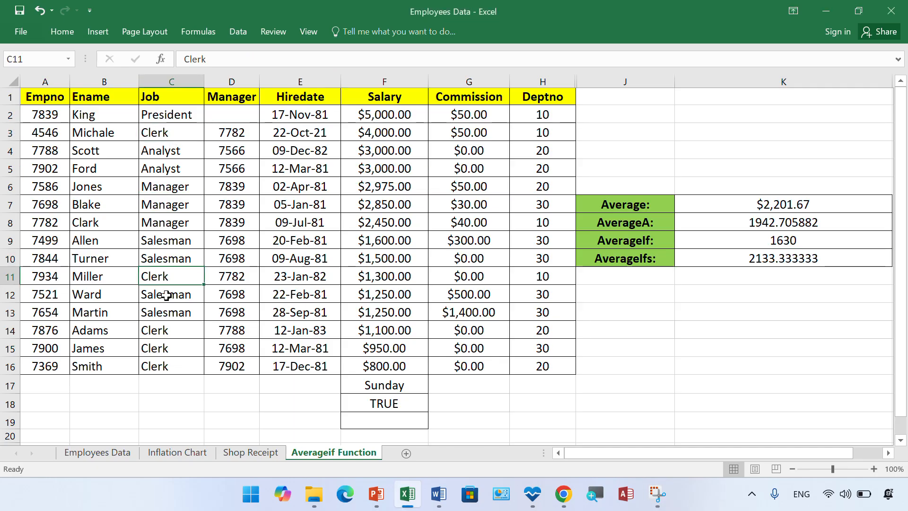
pyautogui.click(167, 336)
pyautogui.click(177, 345)
pyautogui.click(177, 365)
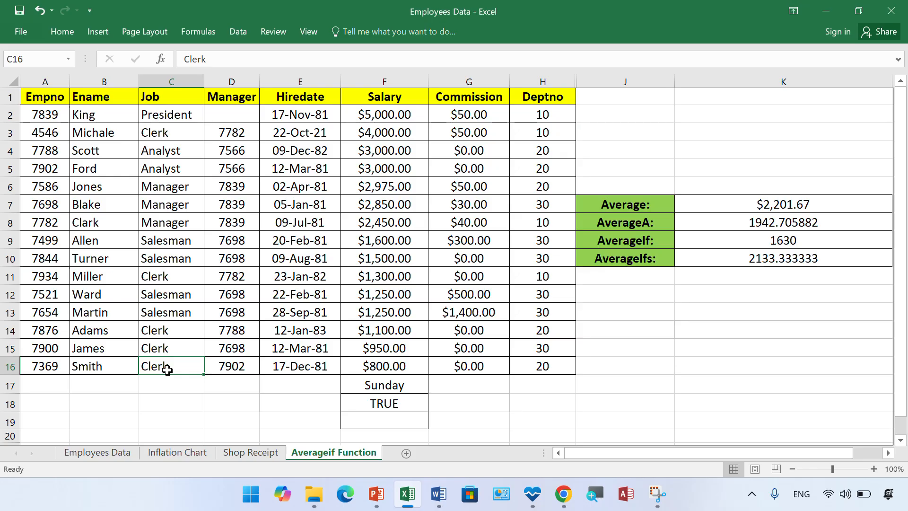
# - Check the job and salary of the clerks in rows 16, 15, 14 and 11 against both AVERAGEIFS criteria
pyautogui.click(412, 370)
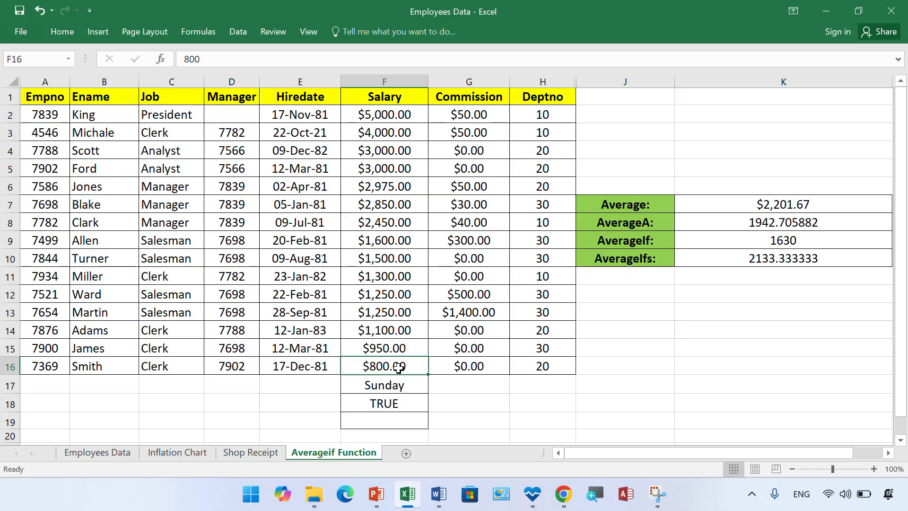
pyautogui.click(174, 351)
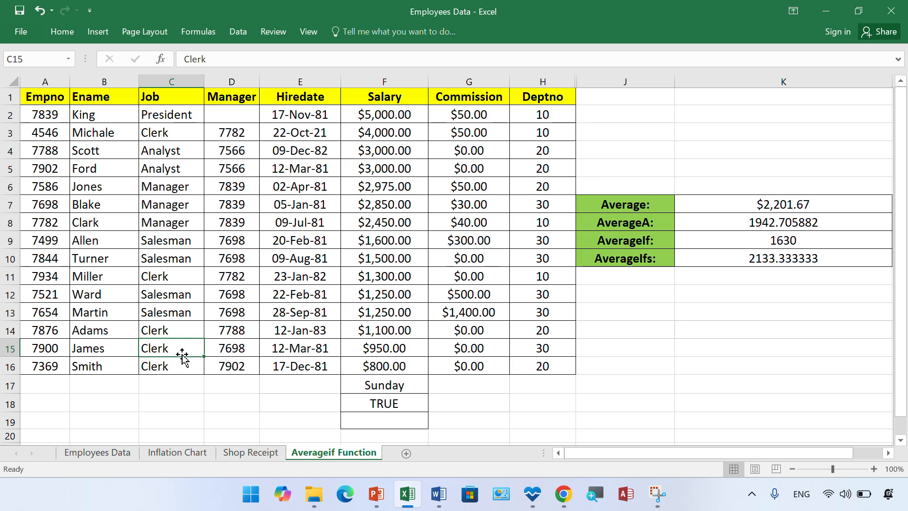
pyautogui.click(405, 351)
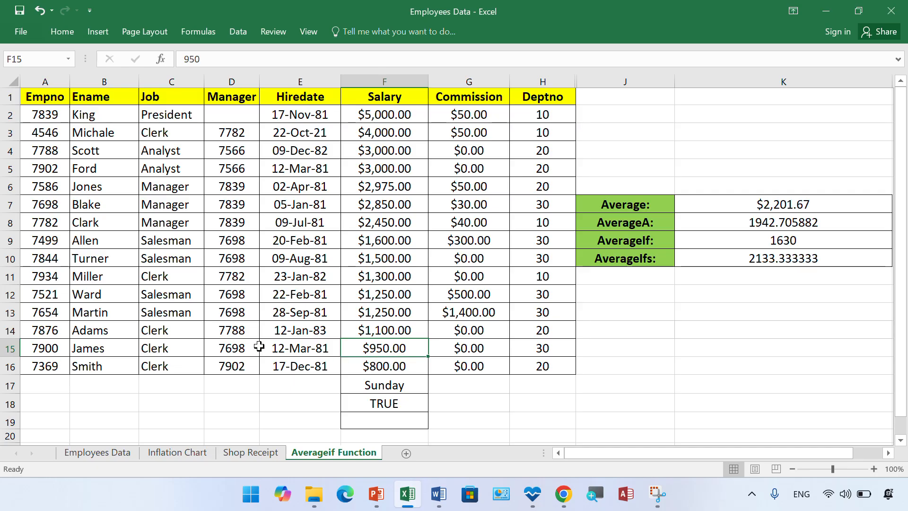
pyautogui.click(164, 328)
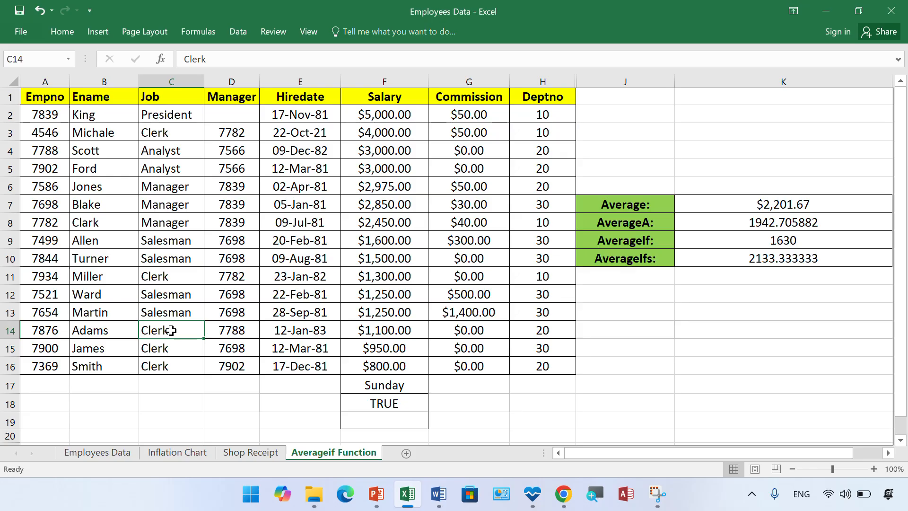
pyautogui.click(406, 330)
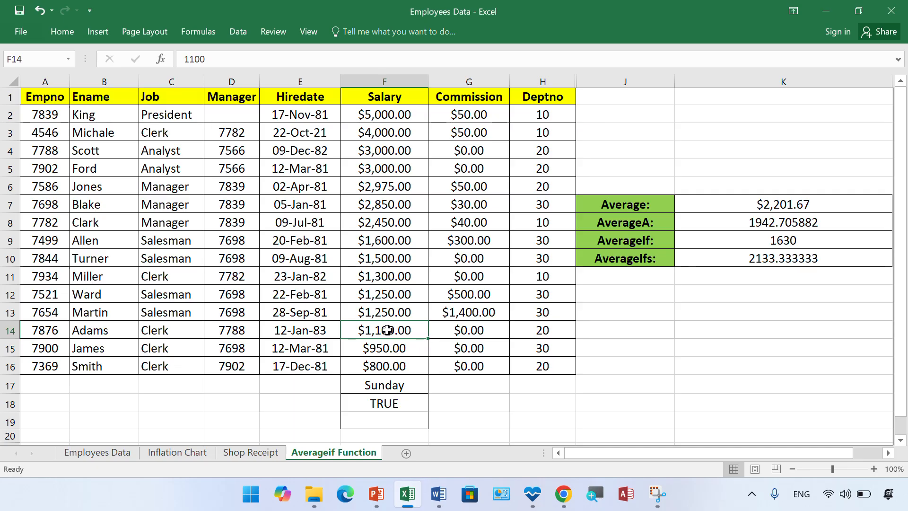
pyautogui.click(382, 277)
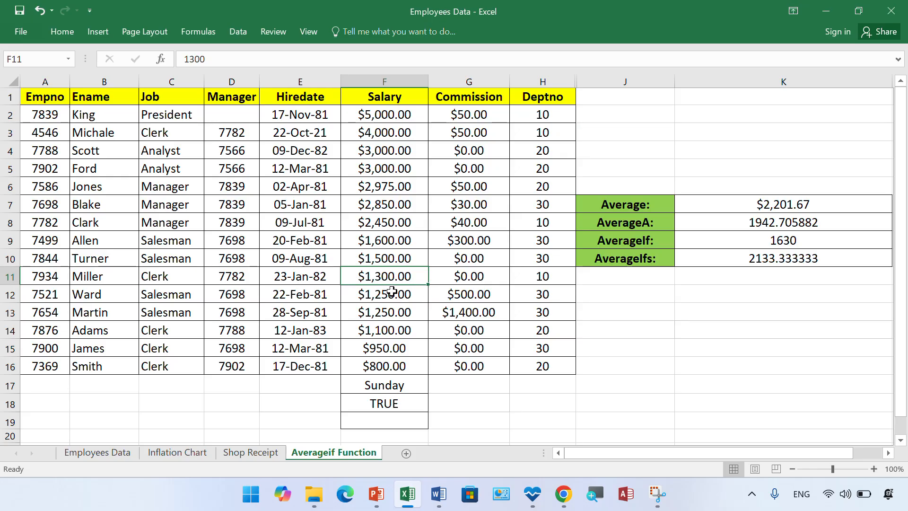
pyautogui.click(145, 279)
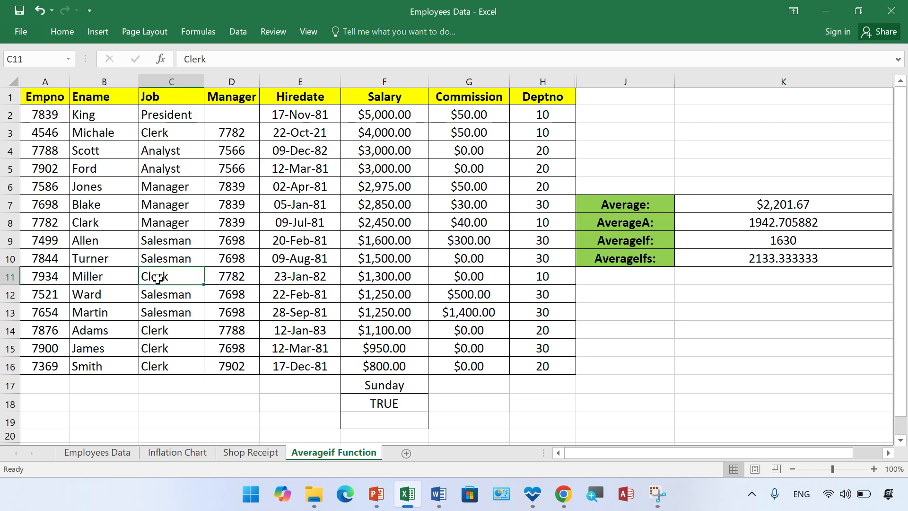
pyautogui.click(400, 278)
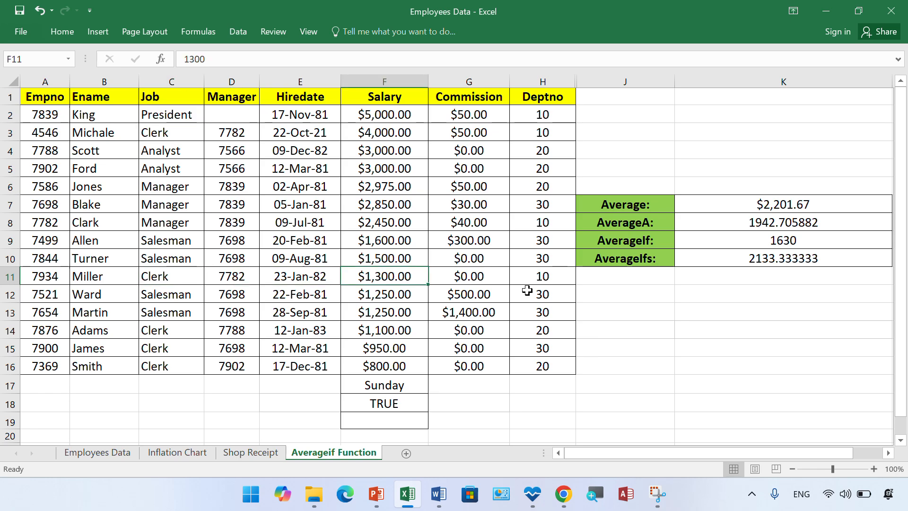
# - Check the AVERAGEIFS result in K10 against the average of the qualifying clerk salaries in F14, F11 and F3
pyautogui.click(390, 329)
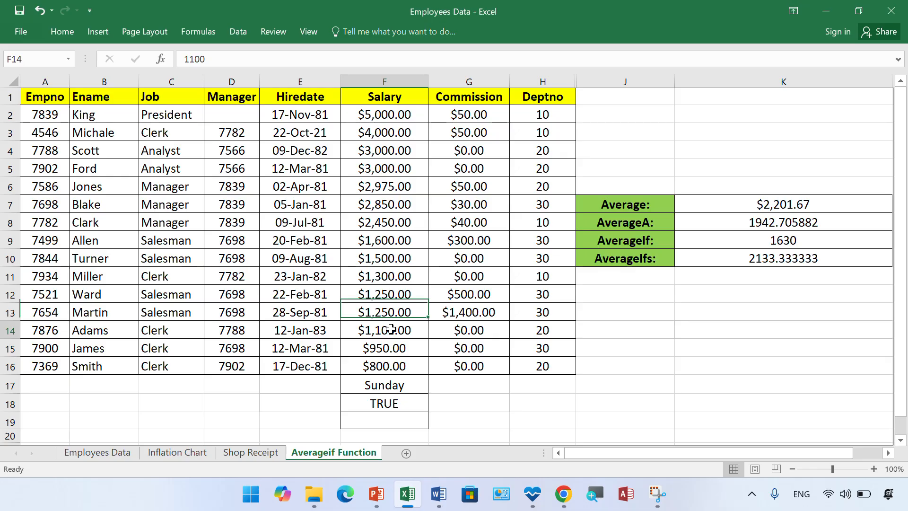
pyautogui.keyDown('ctrl'); pyautogui.click(386, 278); pyautogui.keyUp('ctrl')
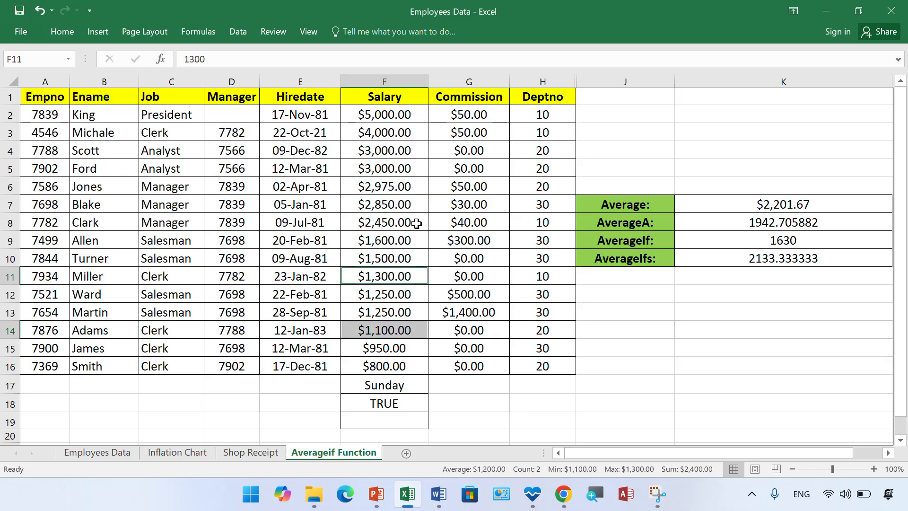
pyautogui.keyDown('ctrl'); pyautogui.click(389, 136); pyautogui.keyUp('ctrl')
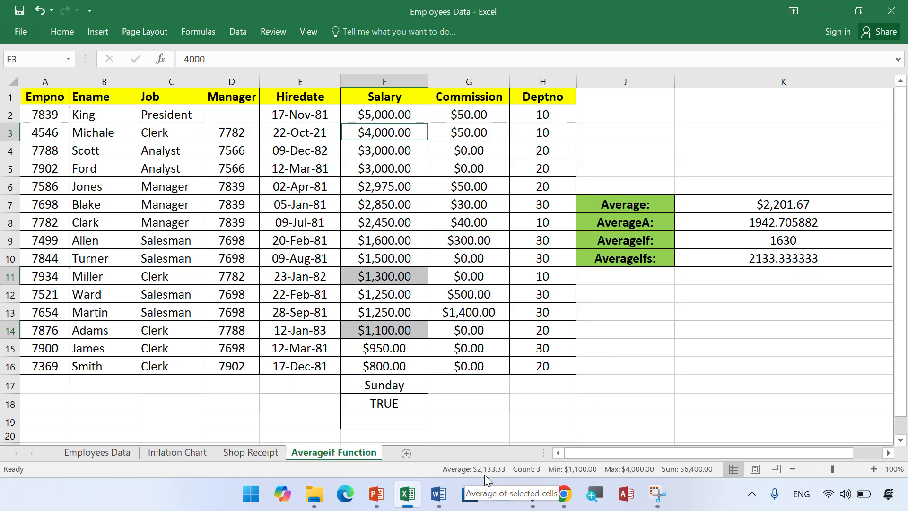
pyautogui.click(824, 260)
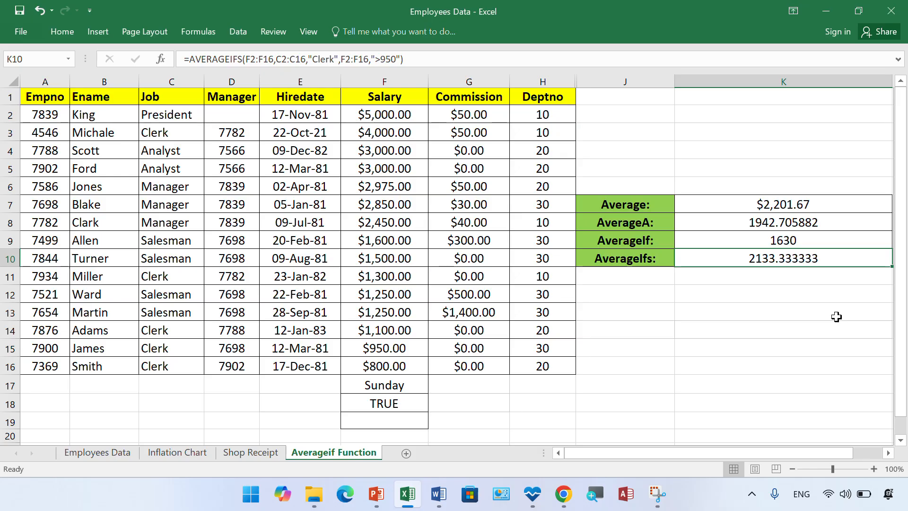